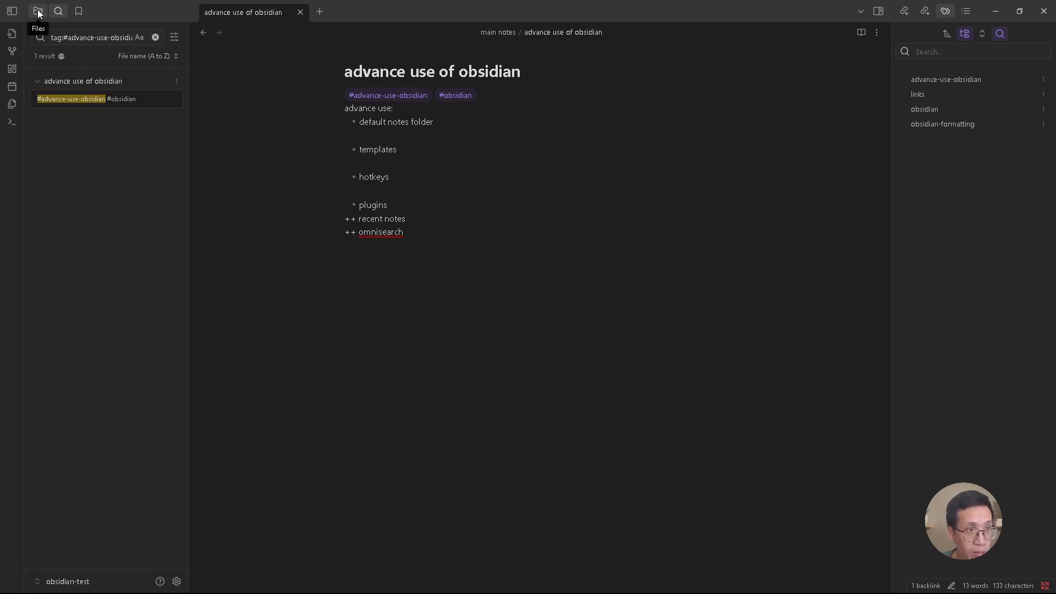
Show the vault's file list, create a test note in the default location, and delete the untitled note.
click(38, 11)
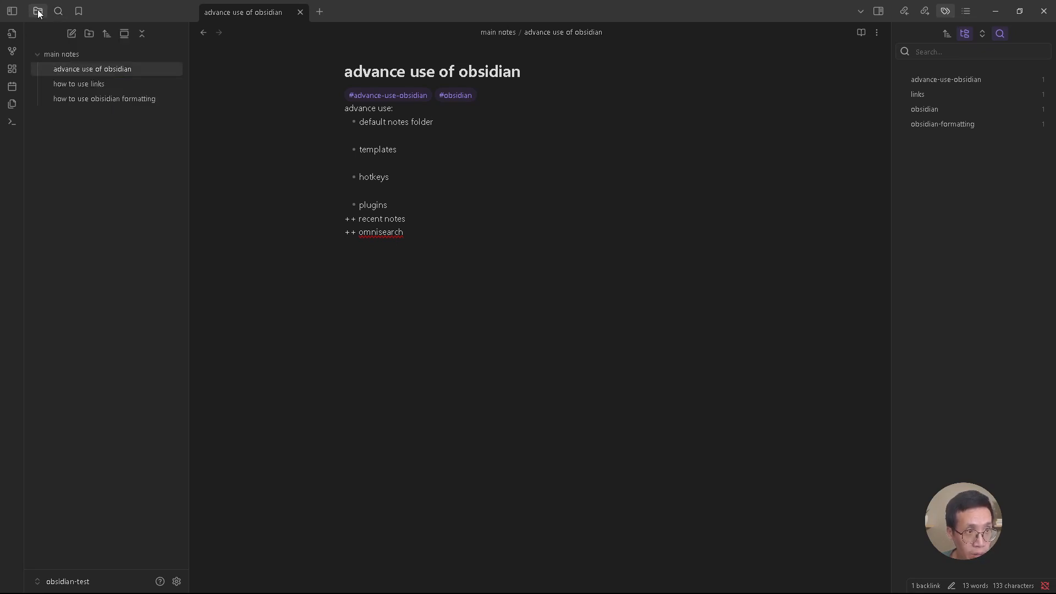
click(72, 34)
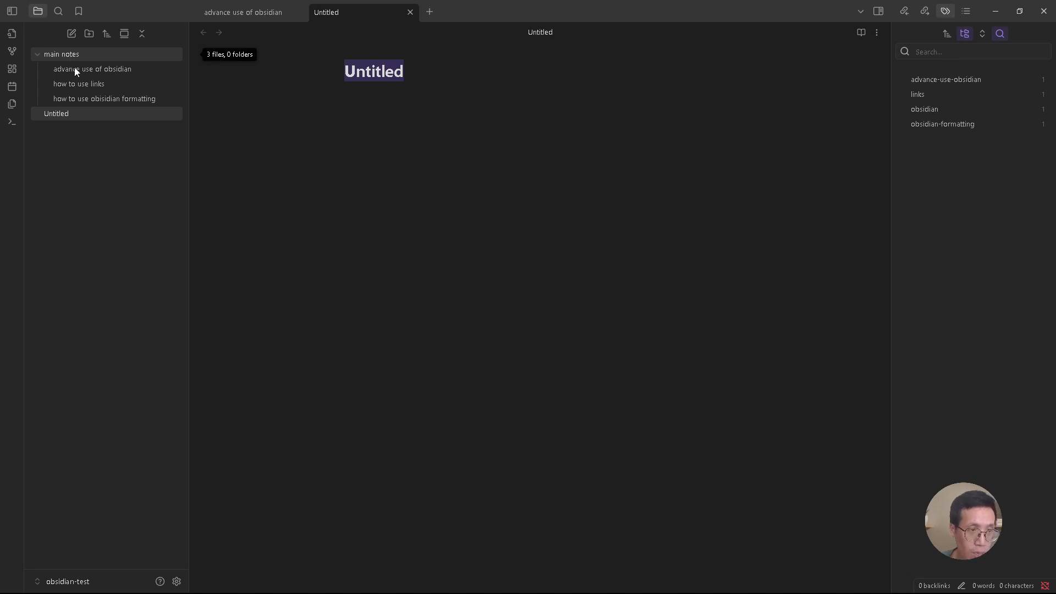
right_click(78, 115)
click(117, 328)
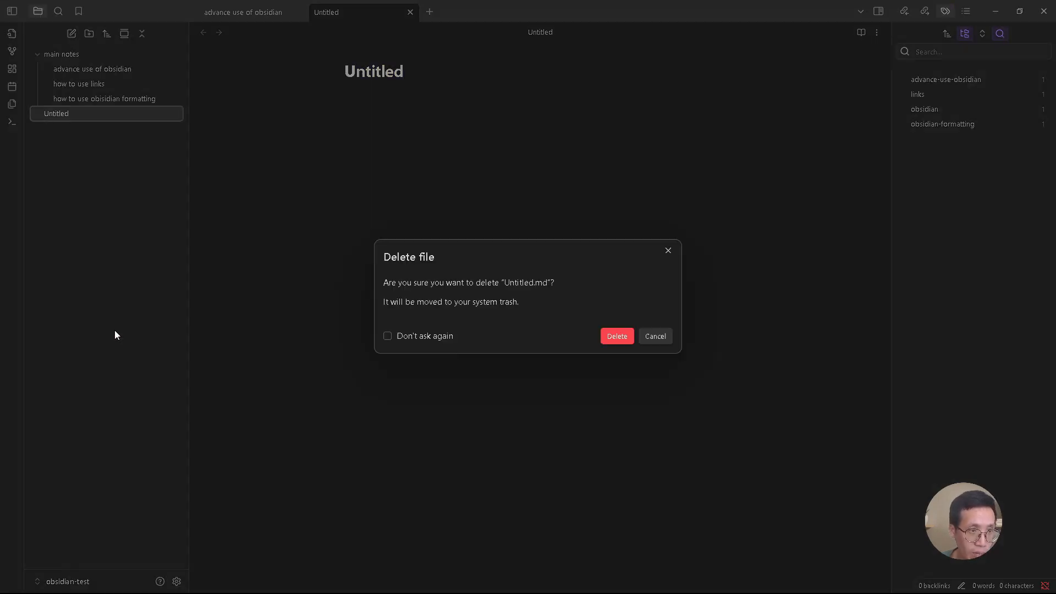
click(615, 336)
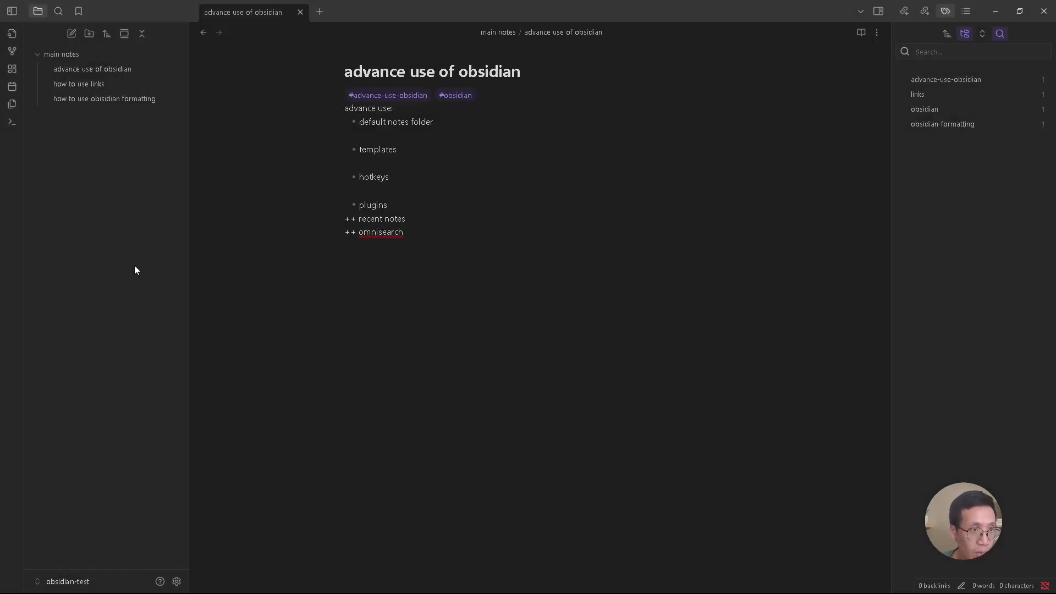
Set the default location for new notes to "In the folder specified below" with "main notes" as the folder.
click(176, 582)
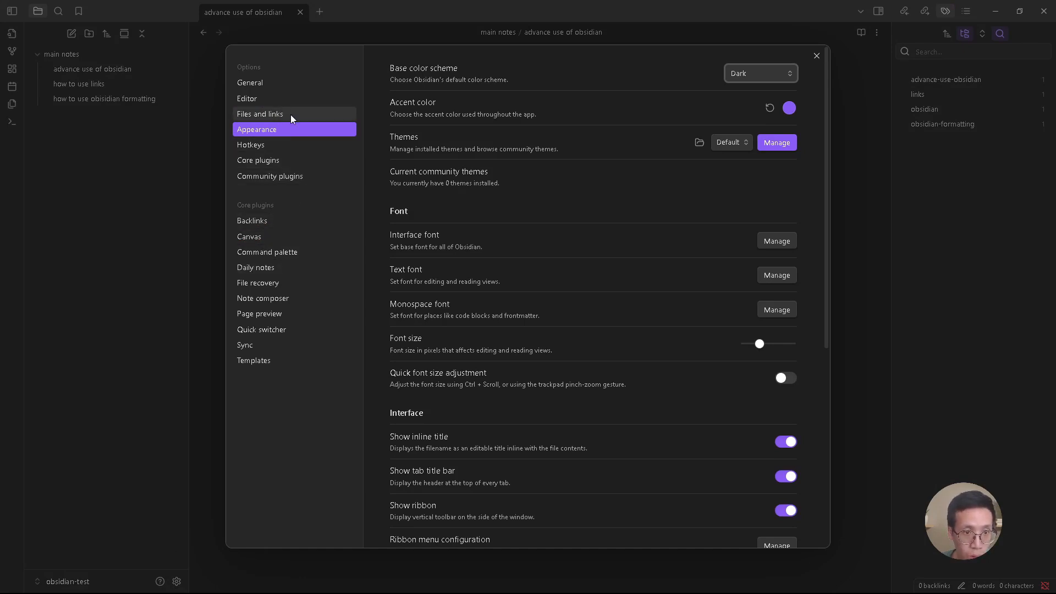
click(276, 113)
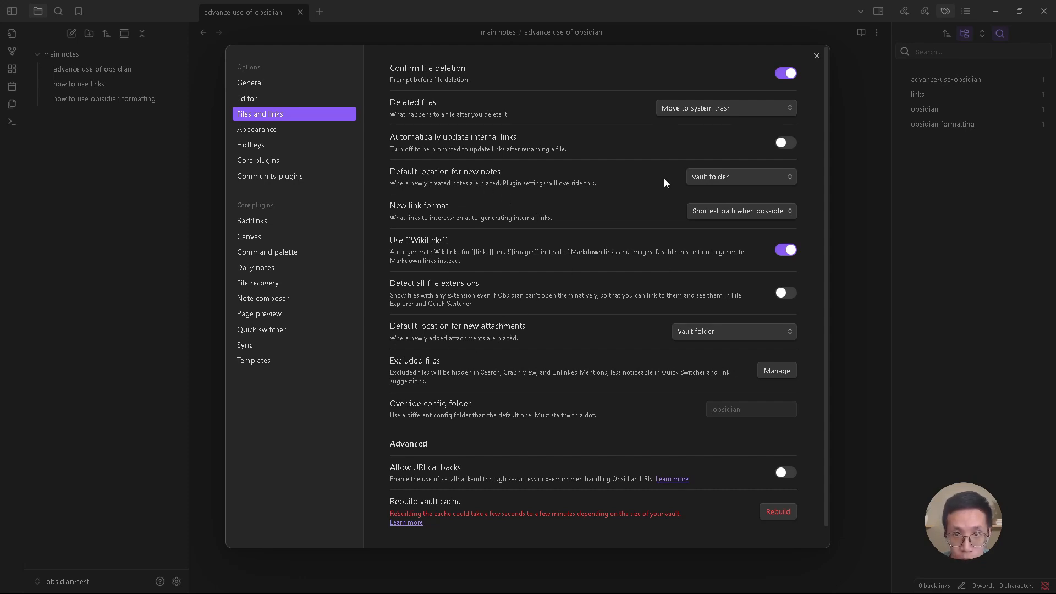
click(759, 179)
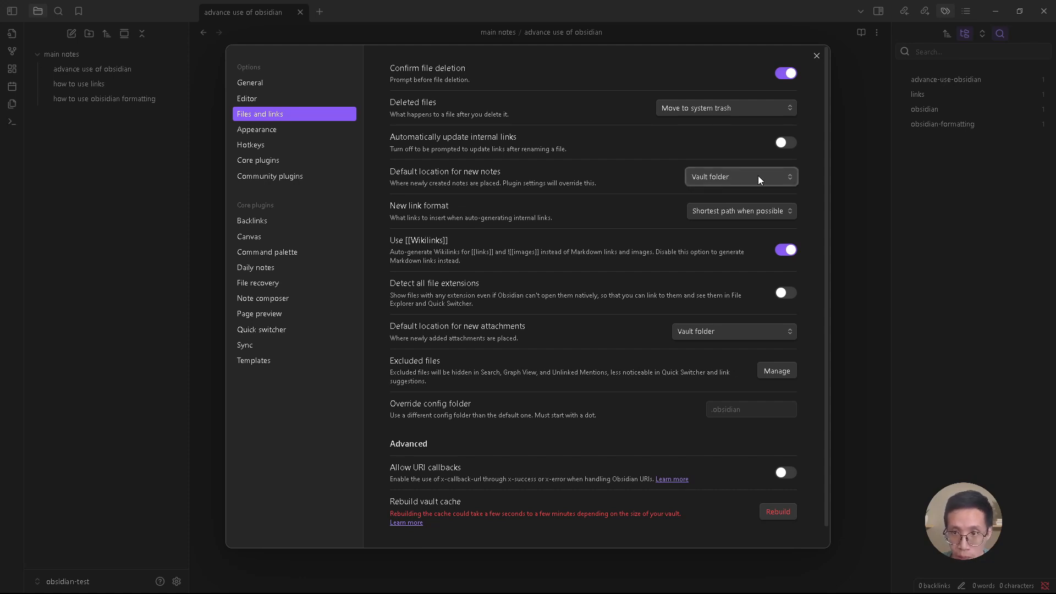
click(741, 223)
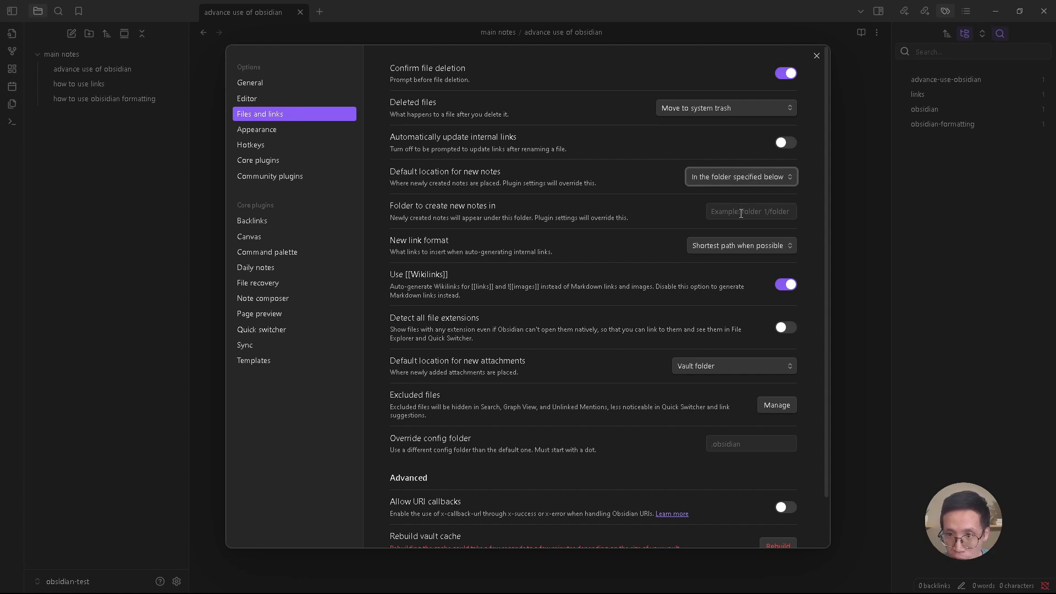
click(751, 211)
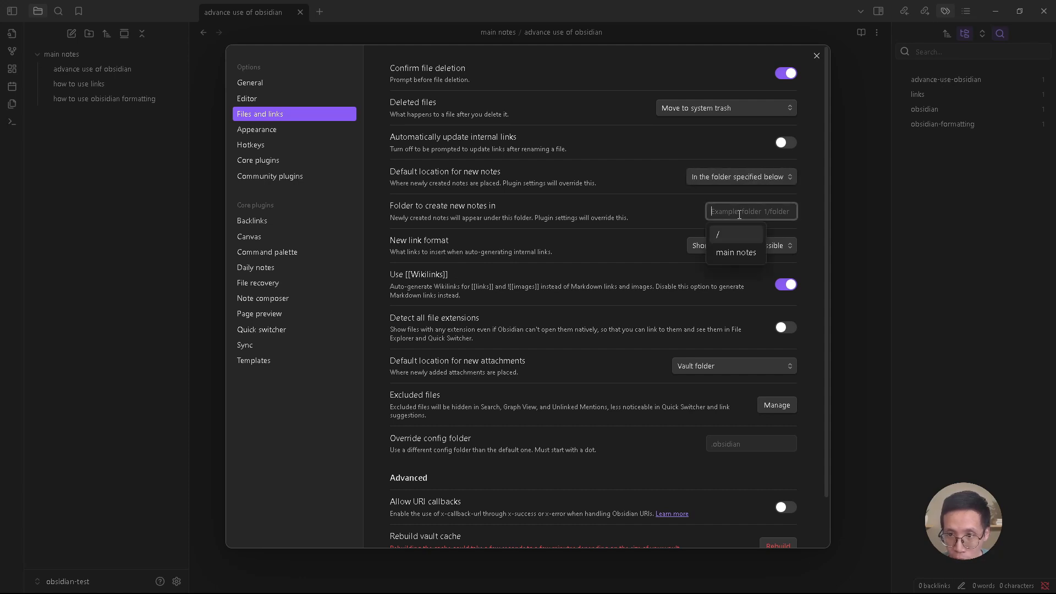
click(740, 254)
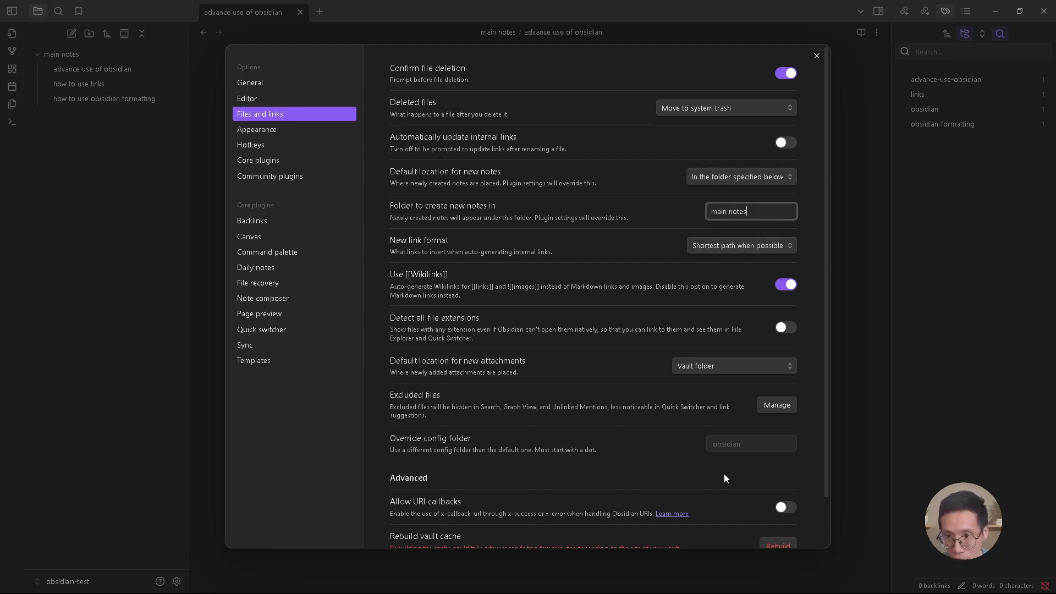
click(816, 55)
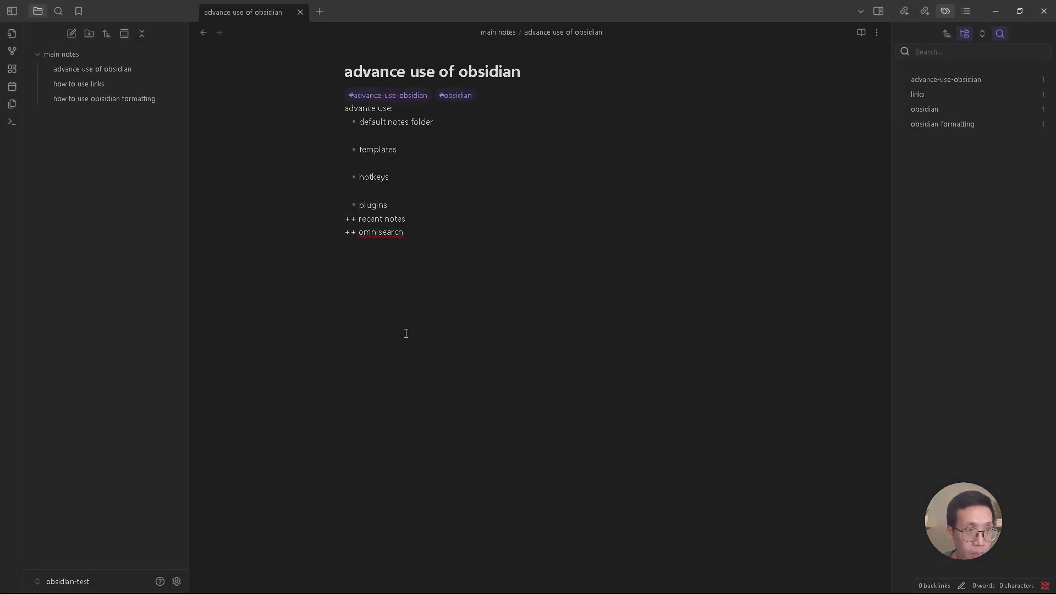
Create a test note to check the new default folder and delete that untitled note from main notes.
click(76, 34)
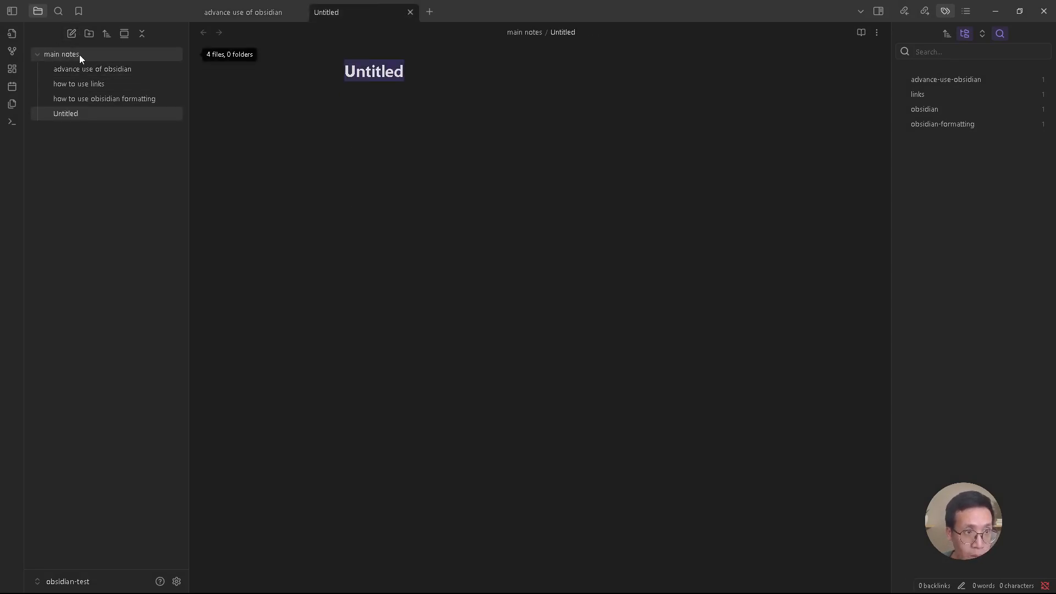
right_click(82, 112)
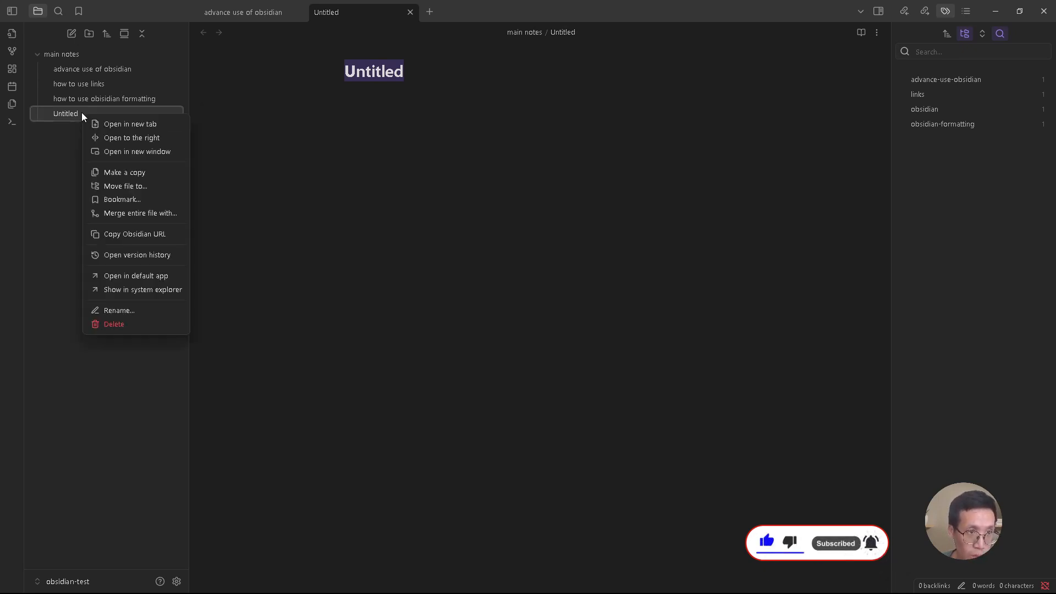
click(129, 329)
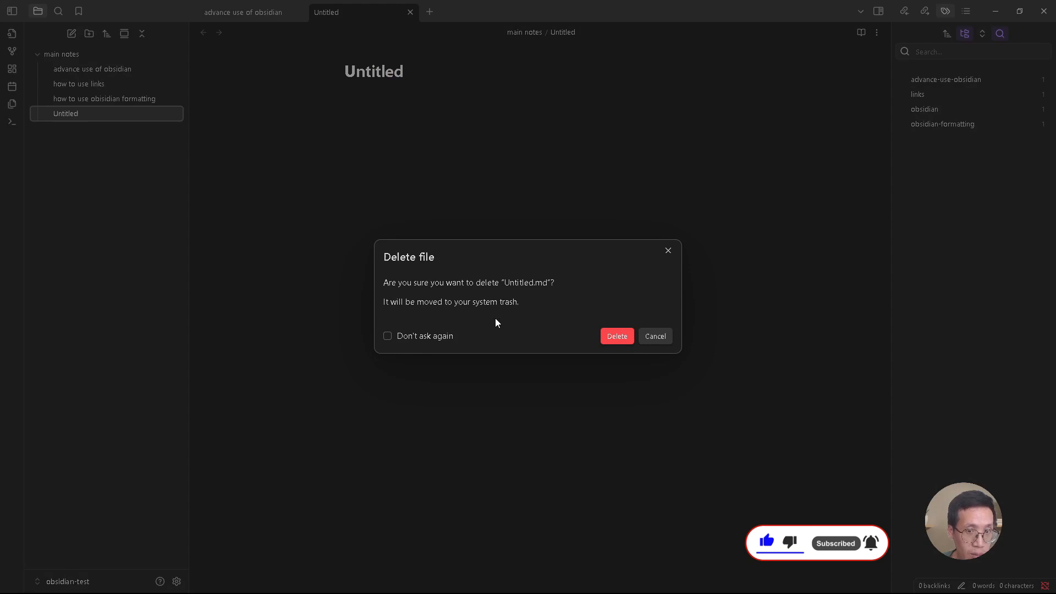
click(613, 336)
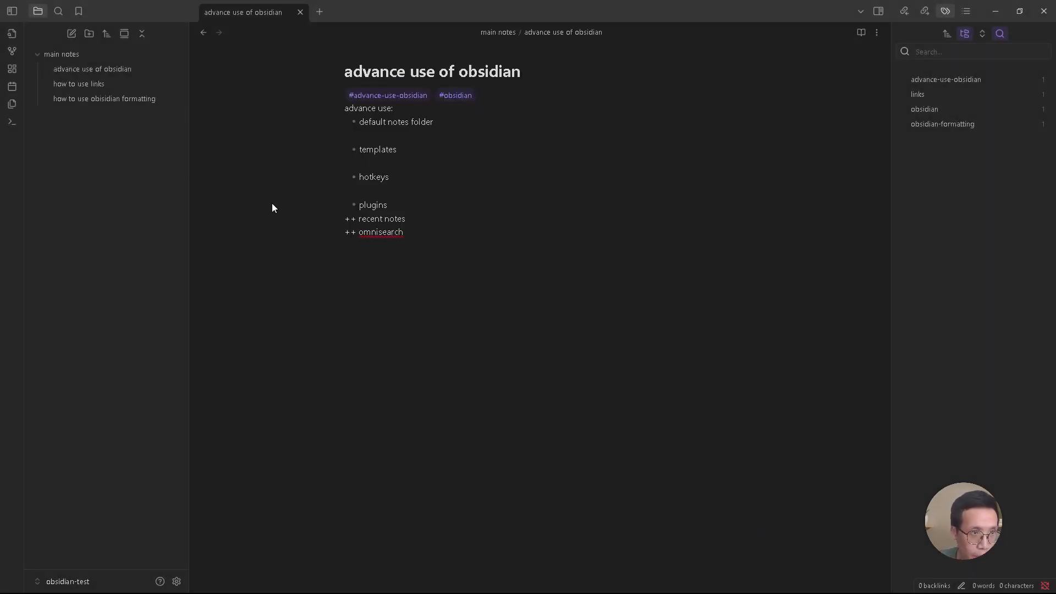
Create a new folder at the vault's root level and name it "templates".
click(85, 35)
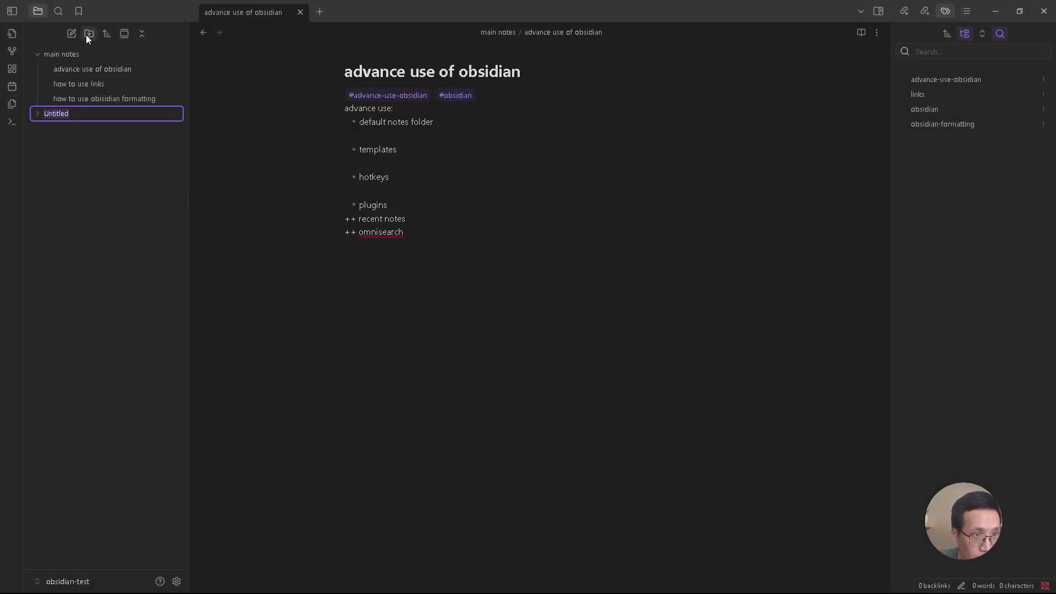
click(84, 110)
right_click(64, 114)
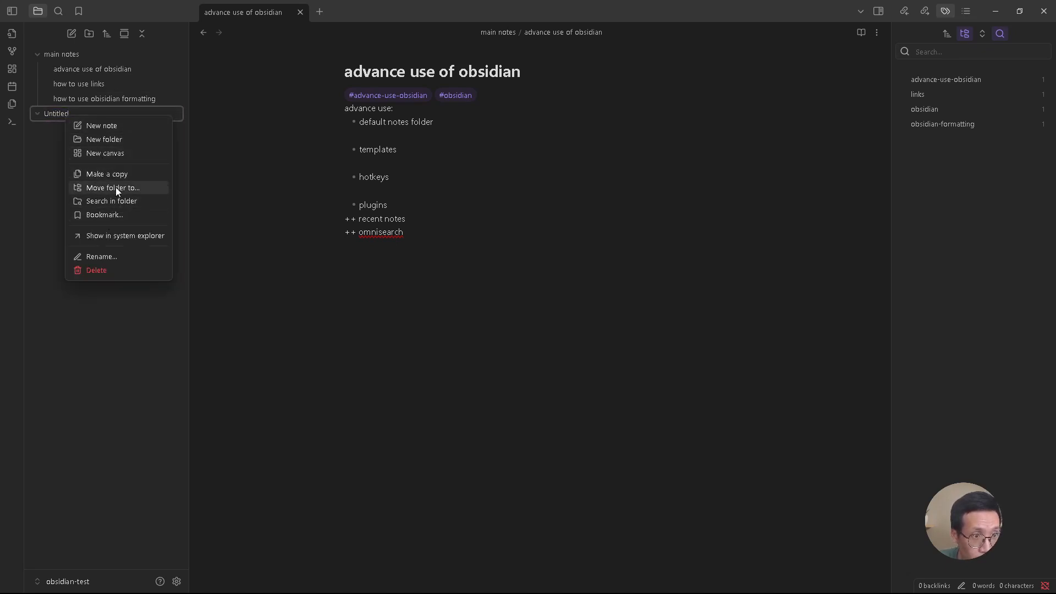
click(116, 256)
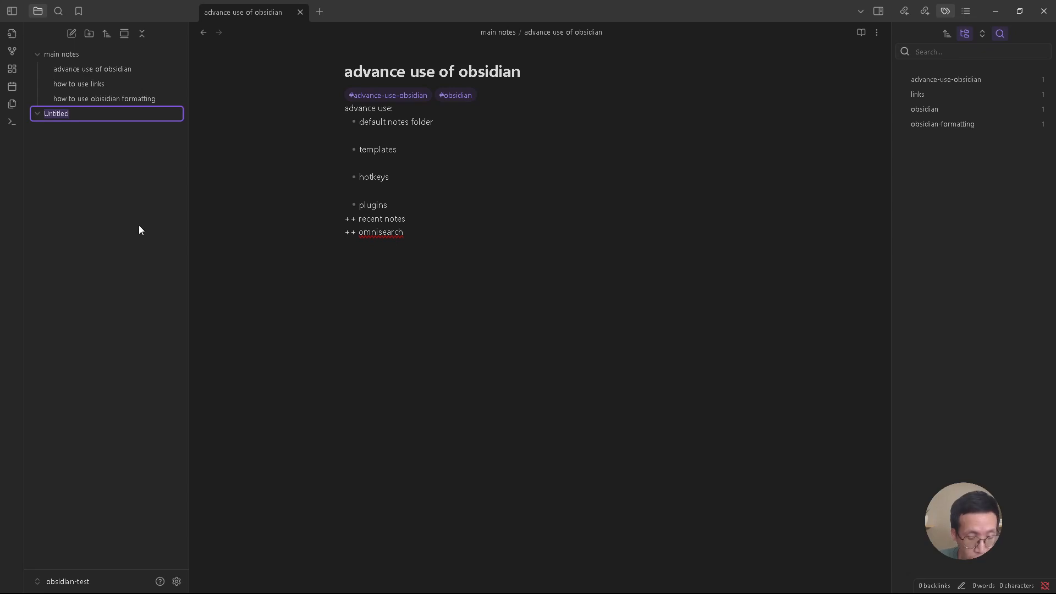
text(templates)
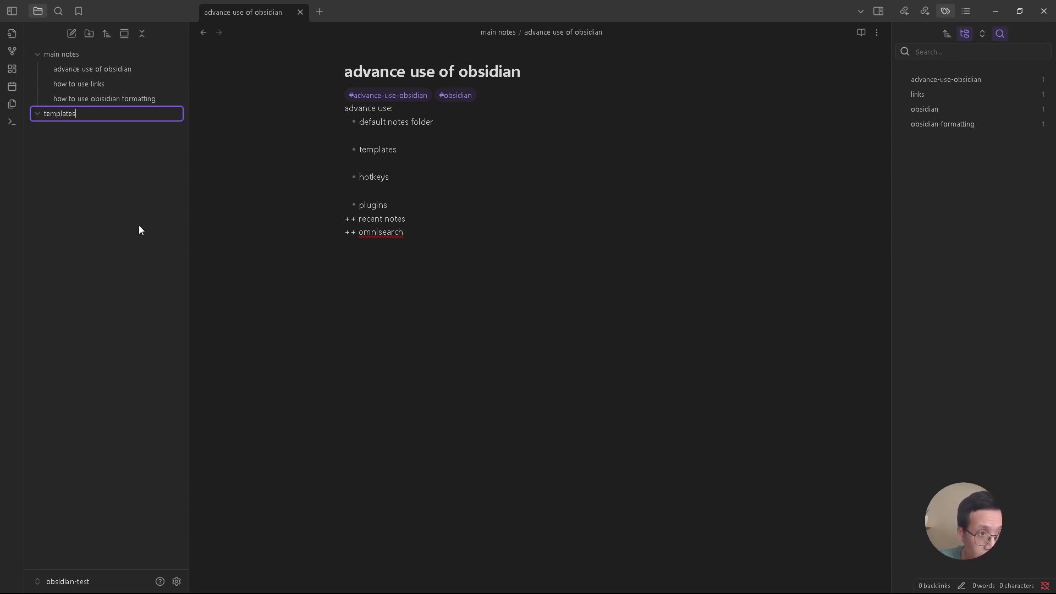
key(Return)
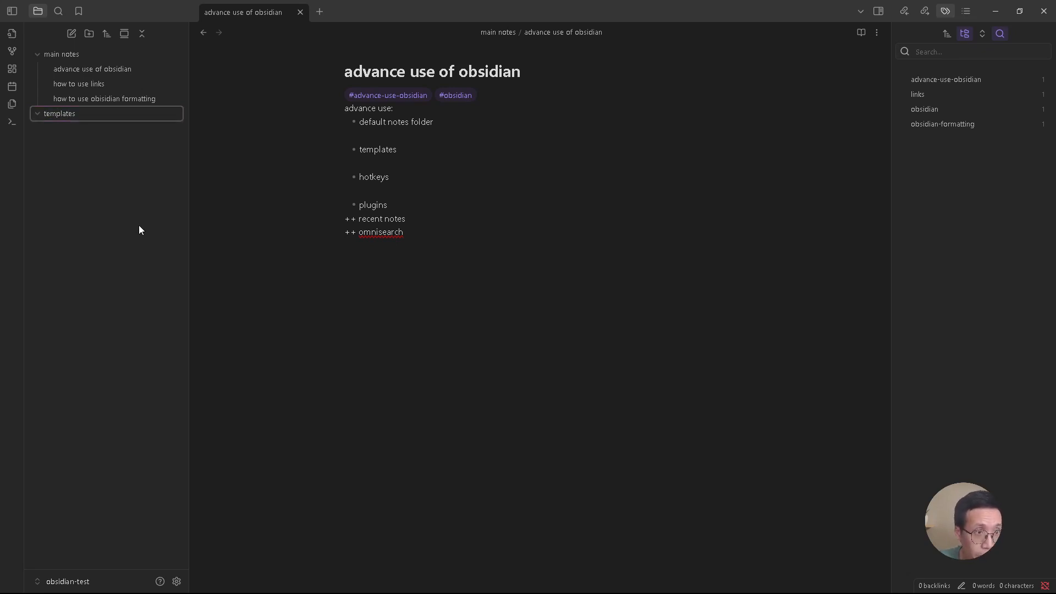
Create a new note, move it into the templates folder, and rename it "basic-template".
click(77, 34)
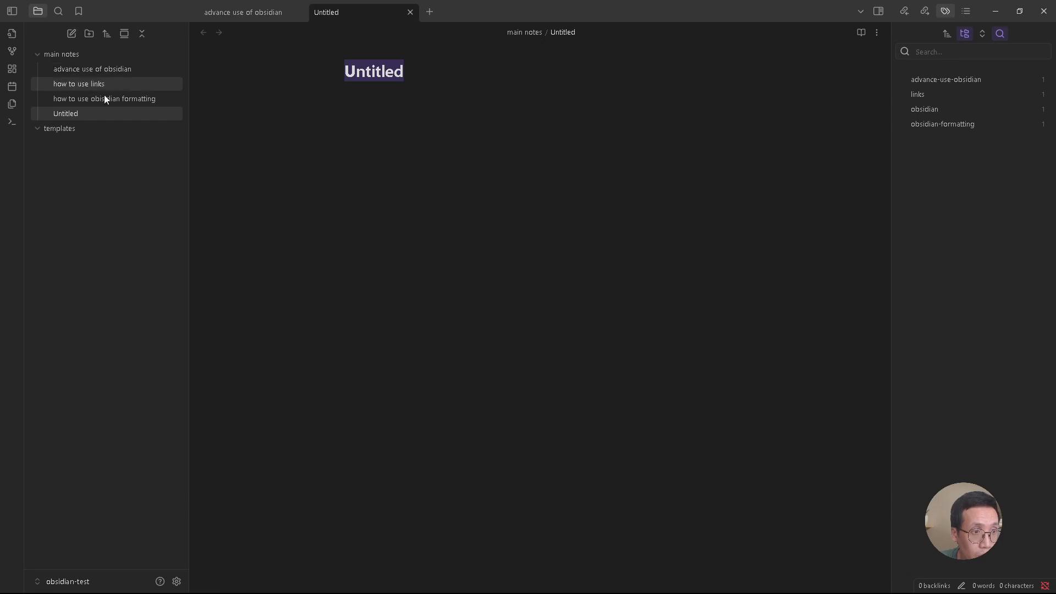
drag(70, 114, 69, 128)
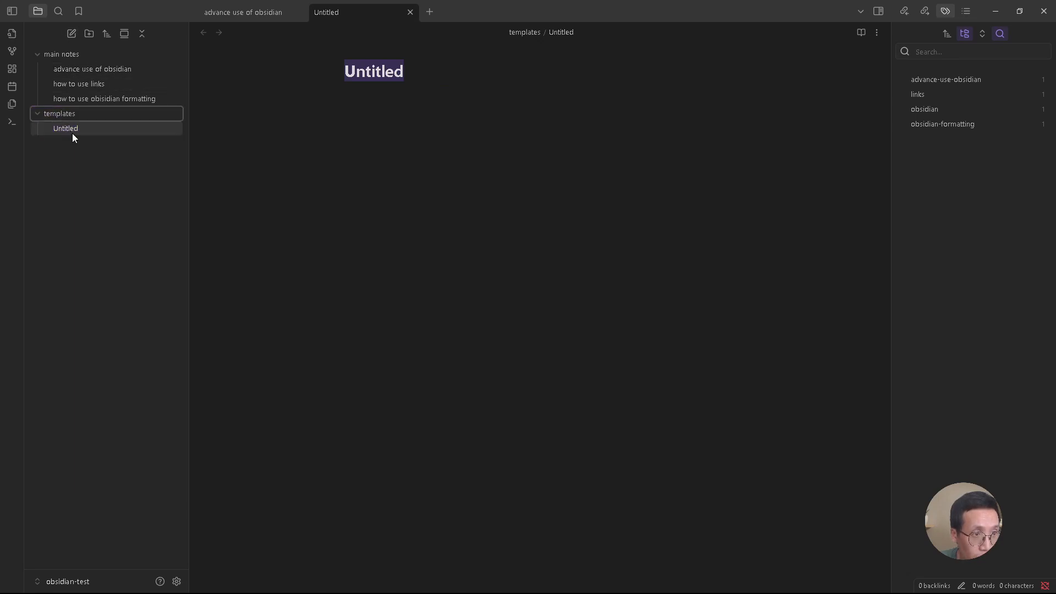
right_click(73, 130)
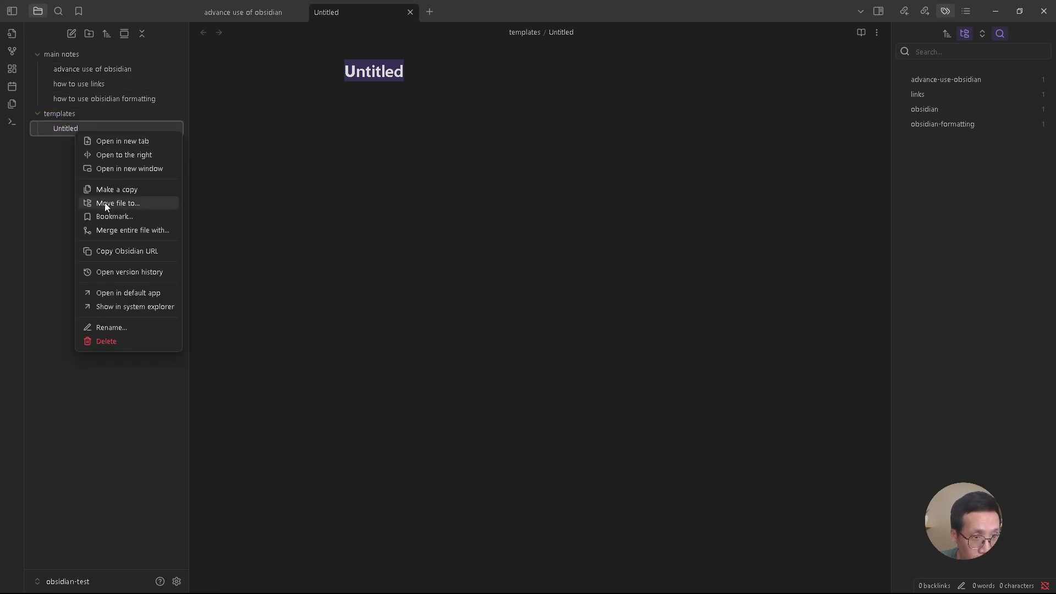
click(114, 327)
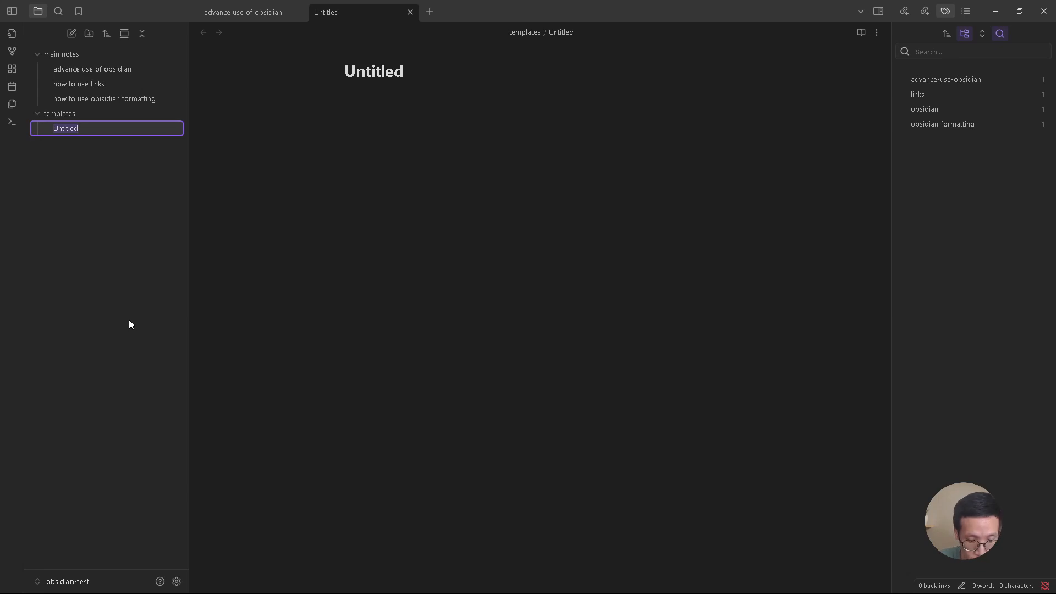
text(basic-templa)
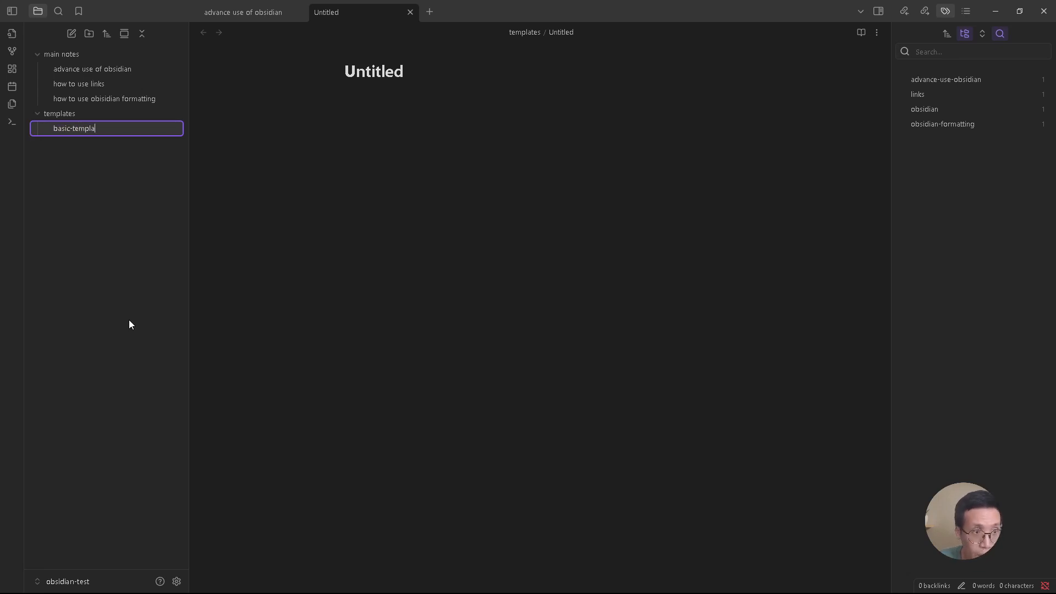
text(te)
key(Return)
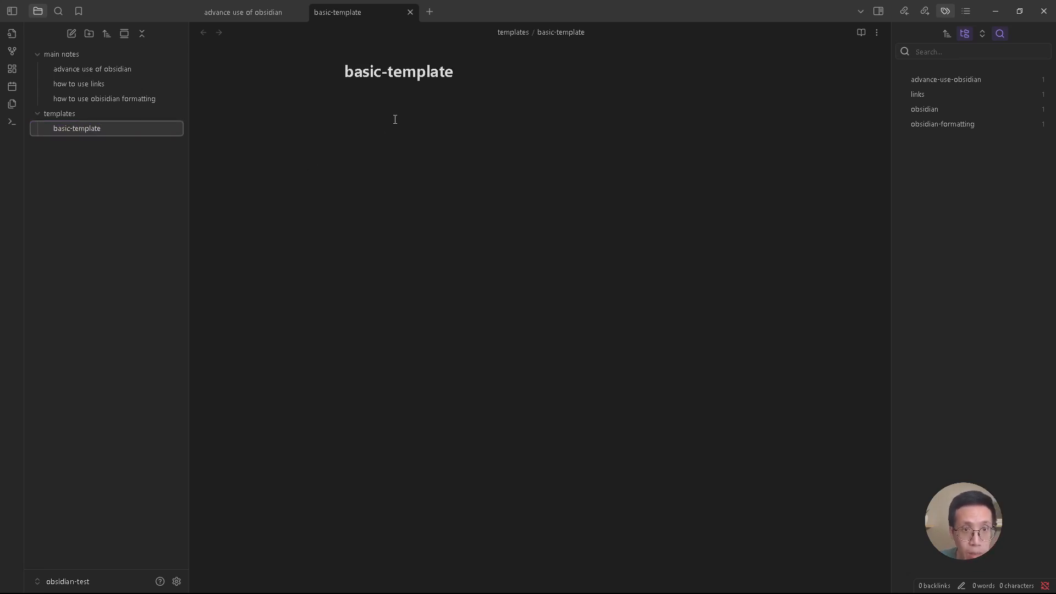
Write a date line in the body of basic-template, labelled "date:" with the placeholders {{date}} and {{time}} joined by a hyphen.
click(395, 119)
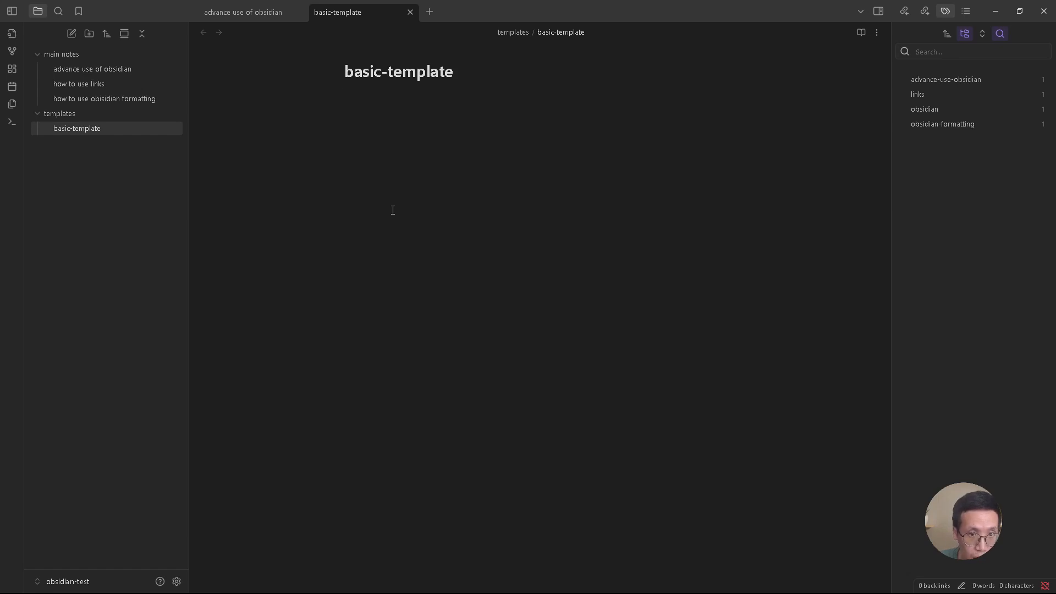
text({)
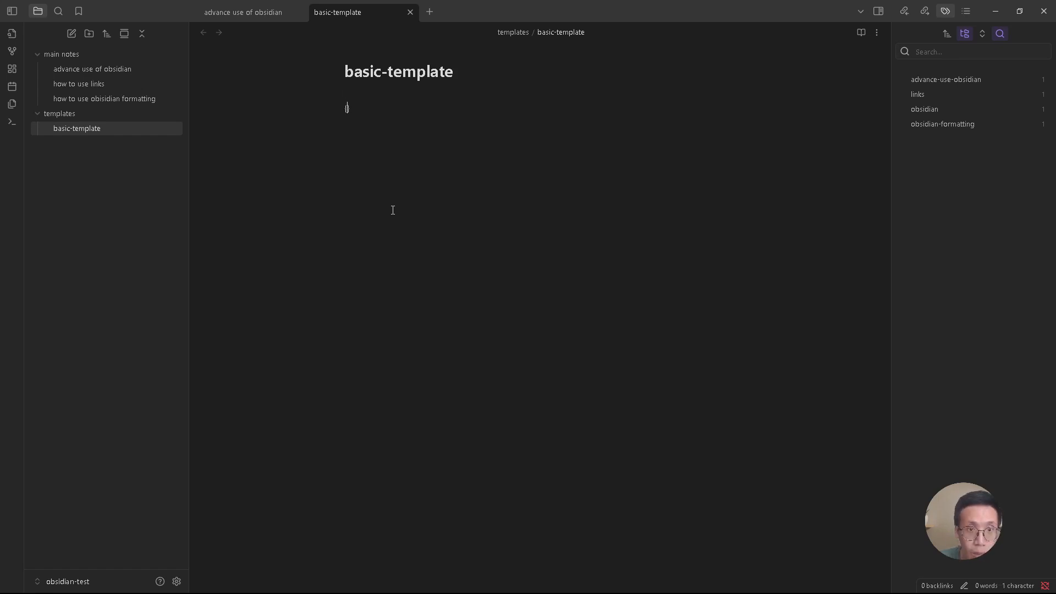
text({date)
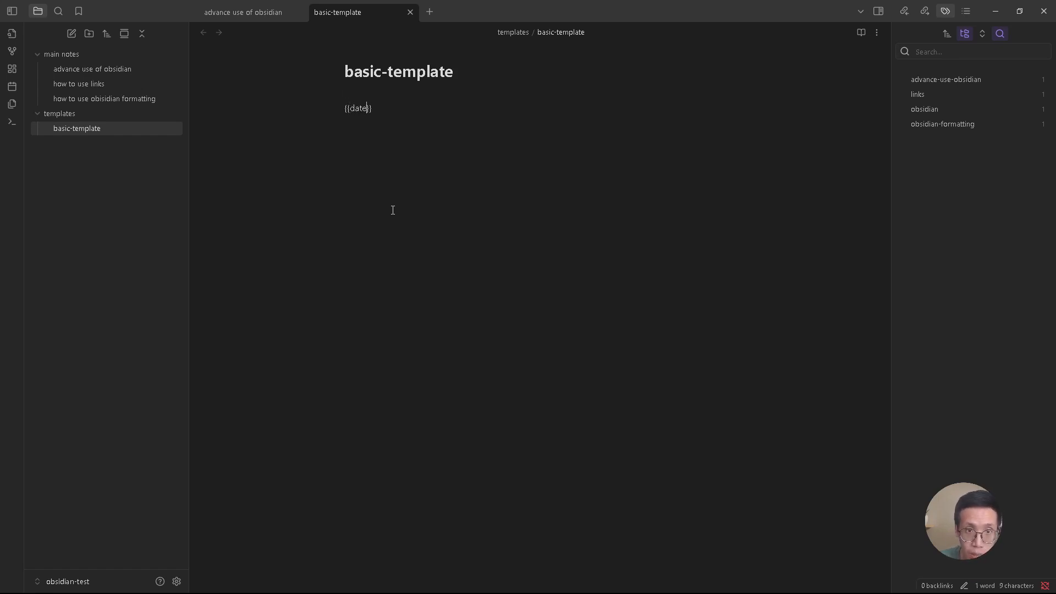
text(-[[)
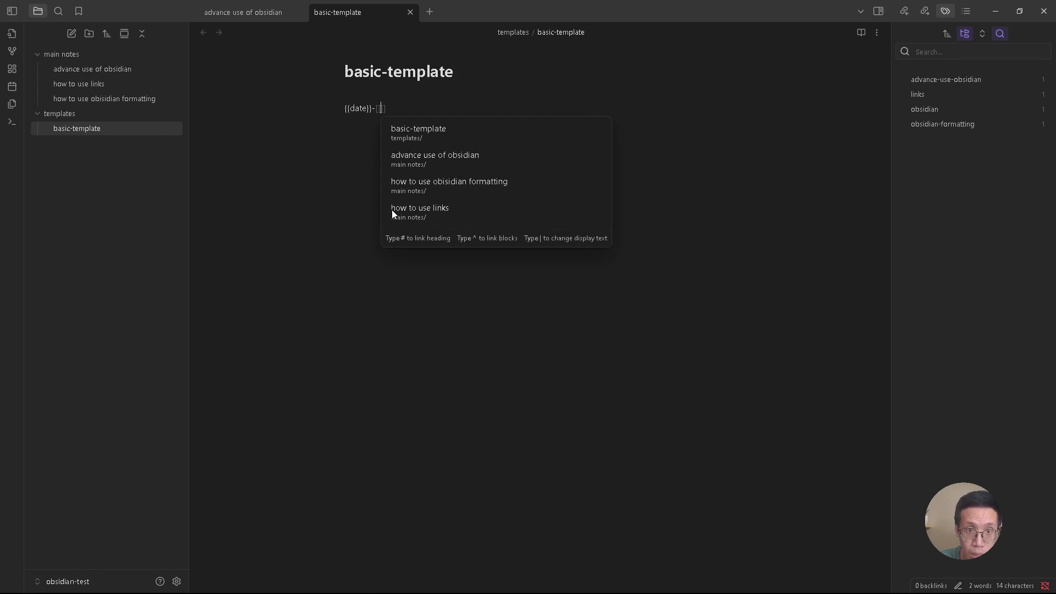
key(BackSpace)
key(BackSpace)
text({{)
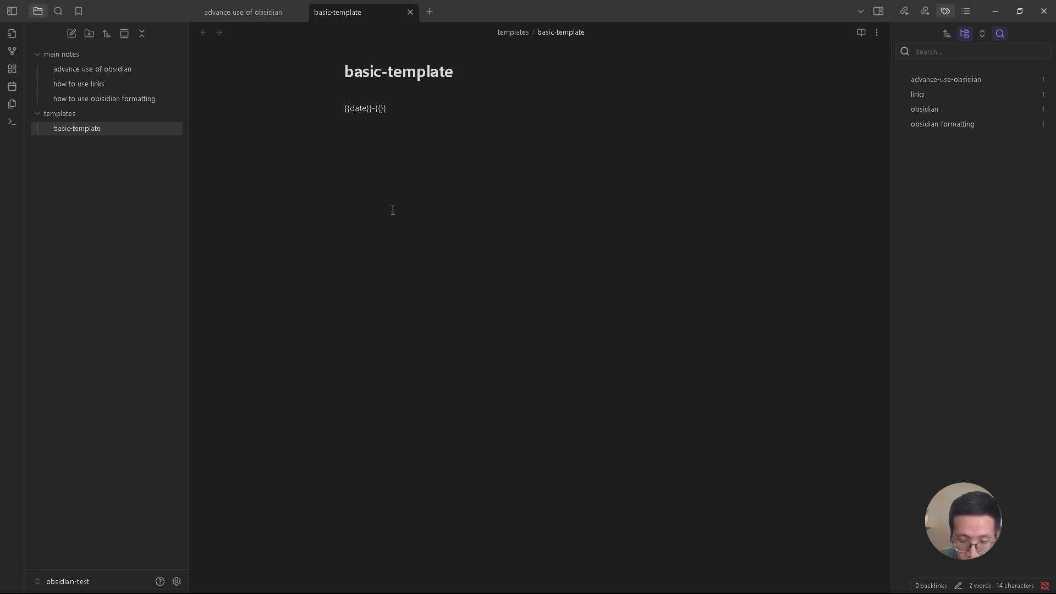
key(BackSpace)
key(BackSpace)
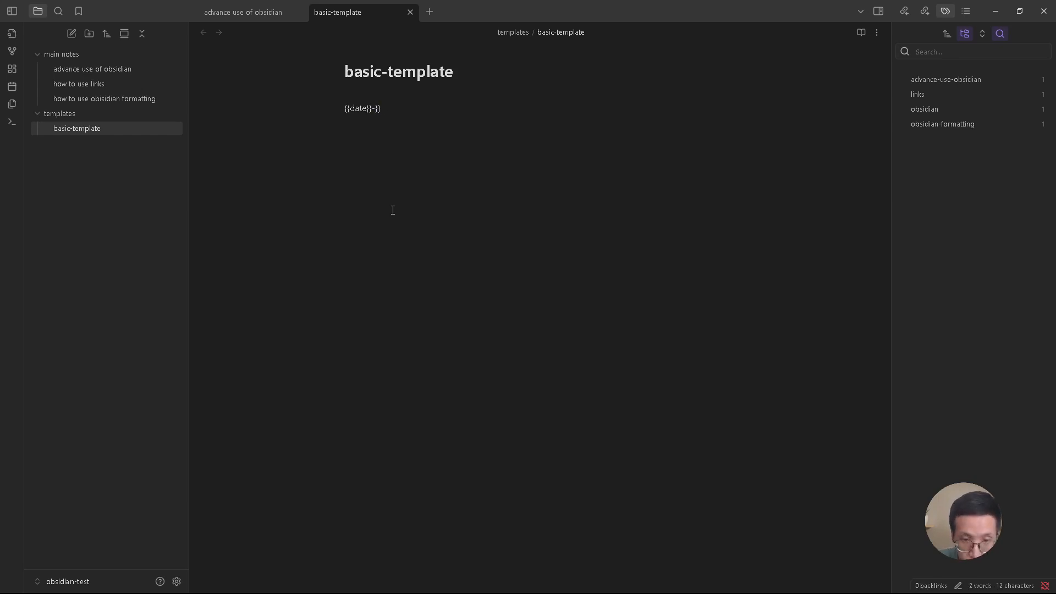
text({{)
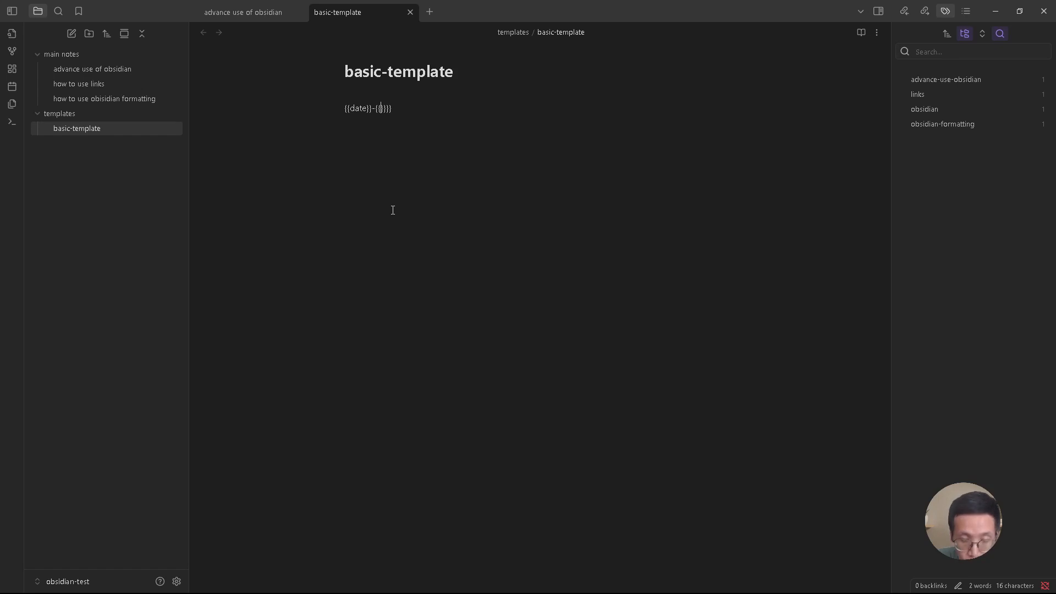
text(time)
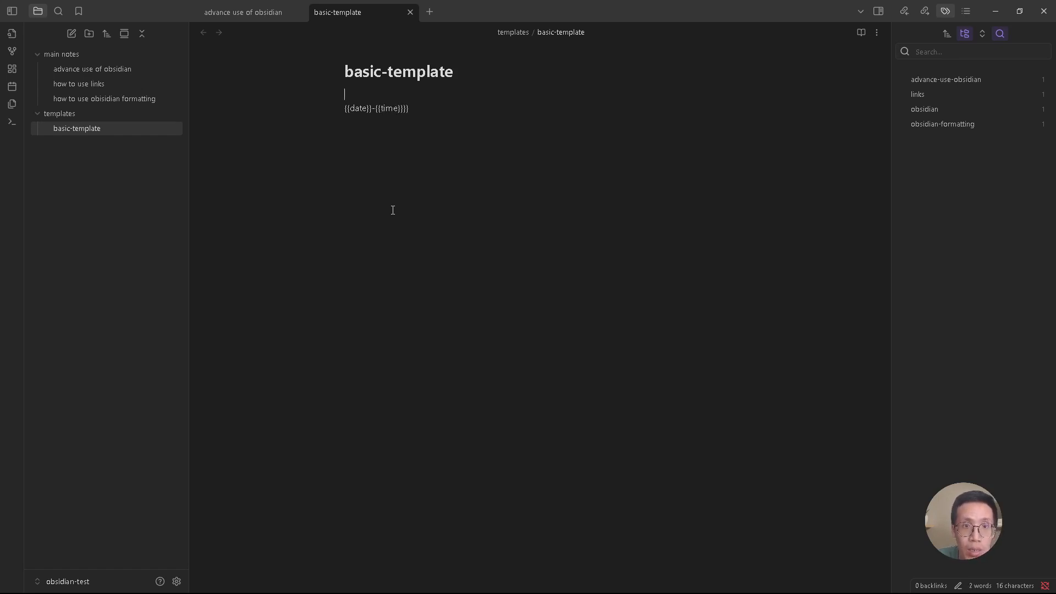
key(Home)
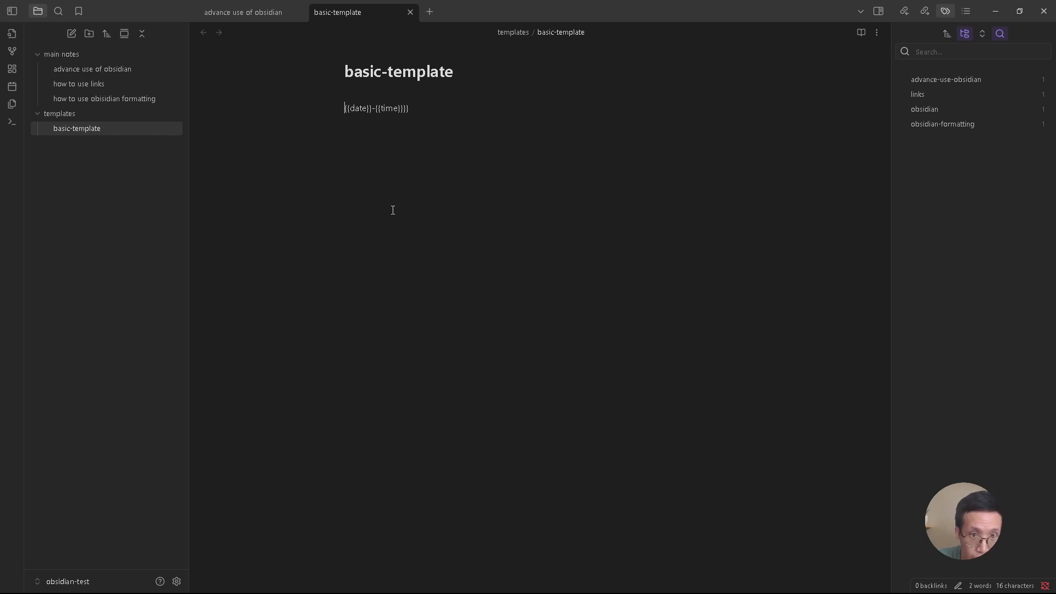
text(date:)
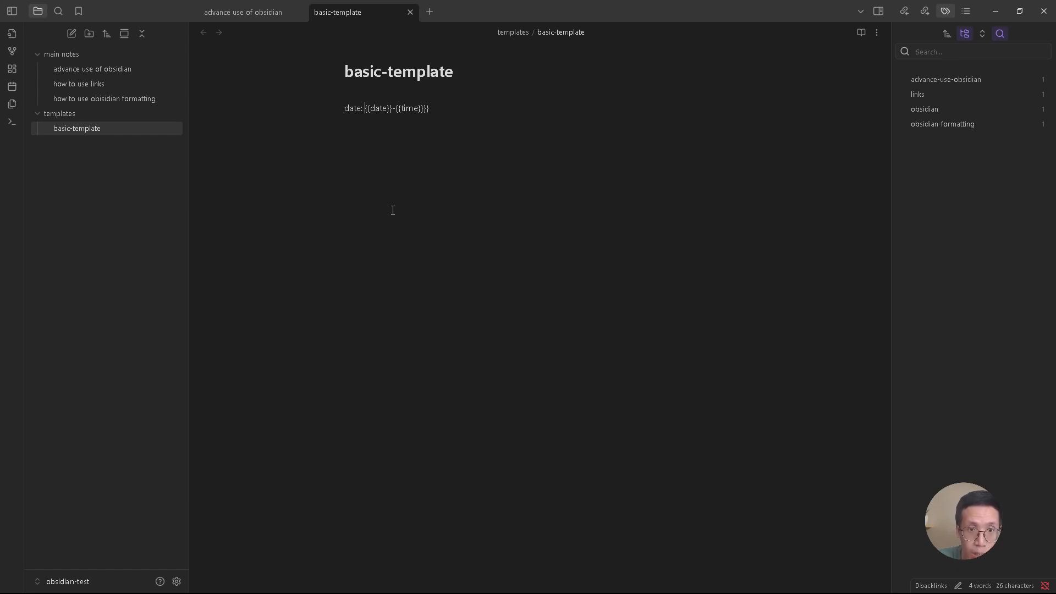
Add two horizontal rules below the date line with blank lines between them, and write "References" under the second rule.
text( ---)
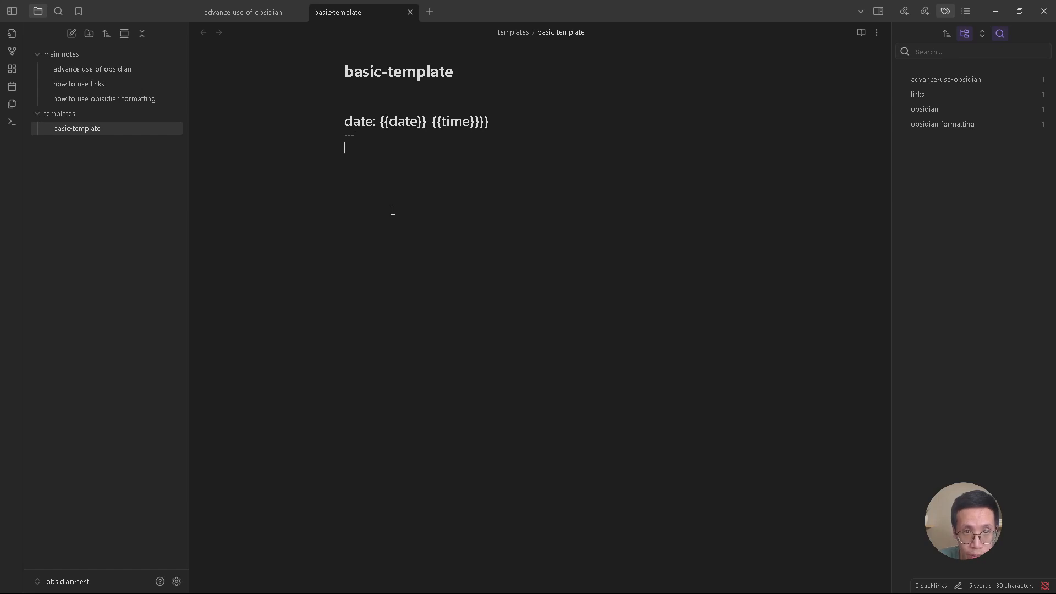
key(Return)
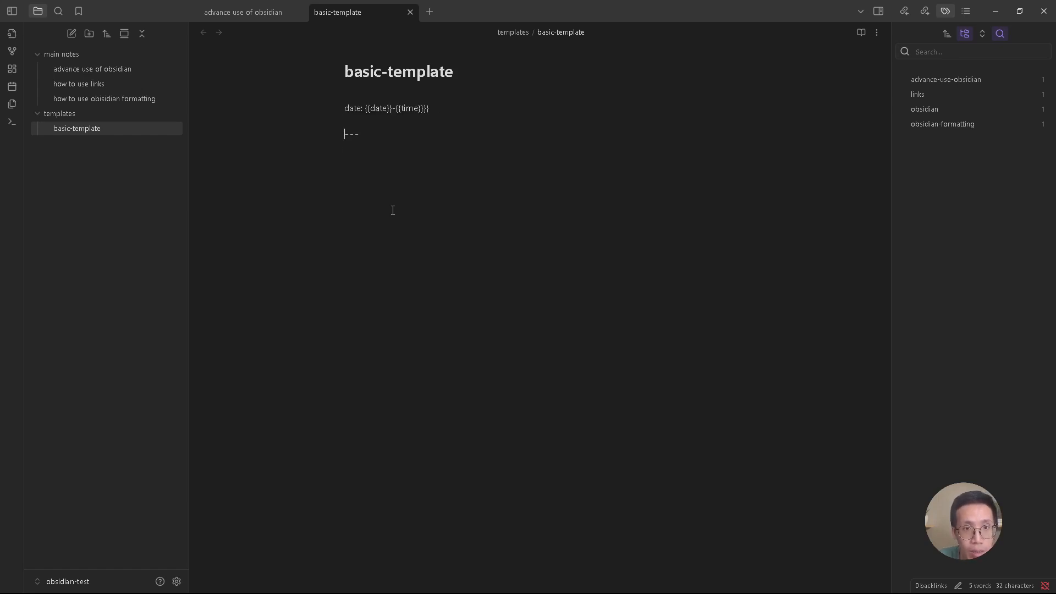
key(Return)
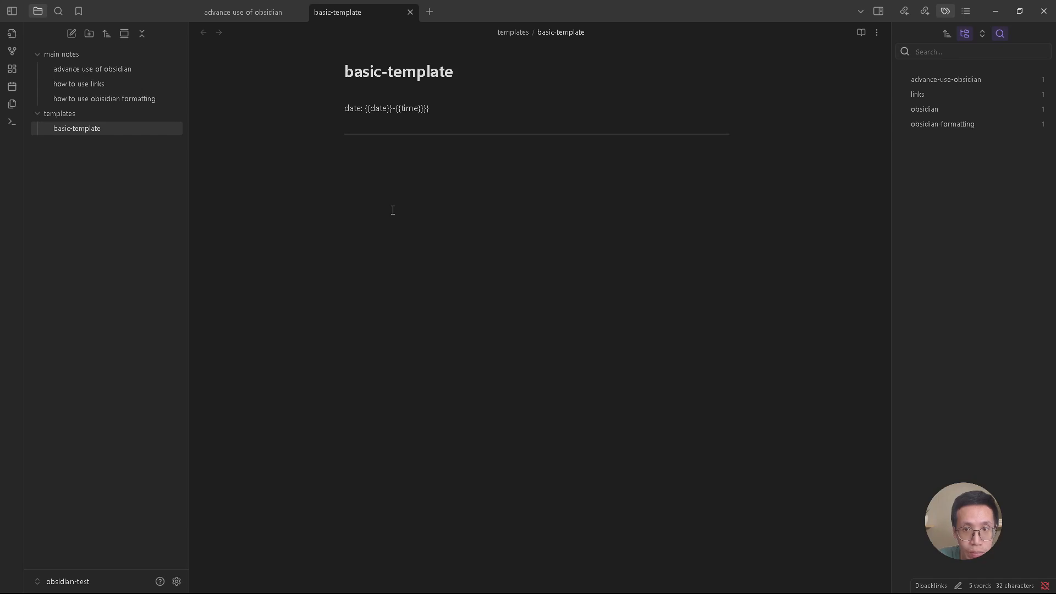
key(Return)
key(Return)
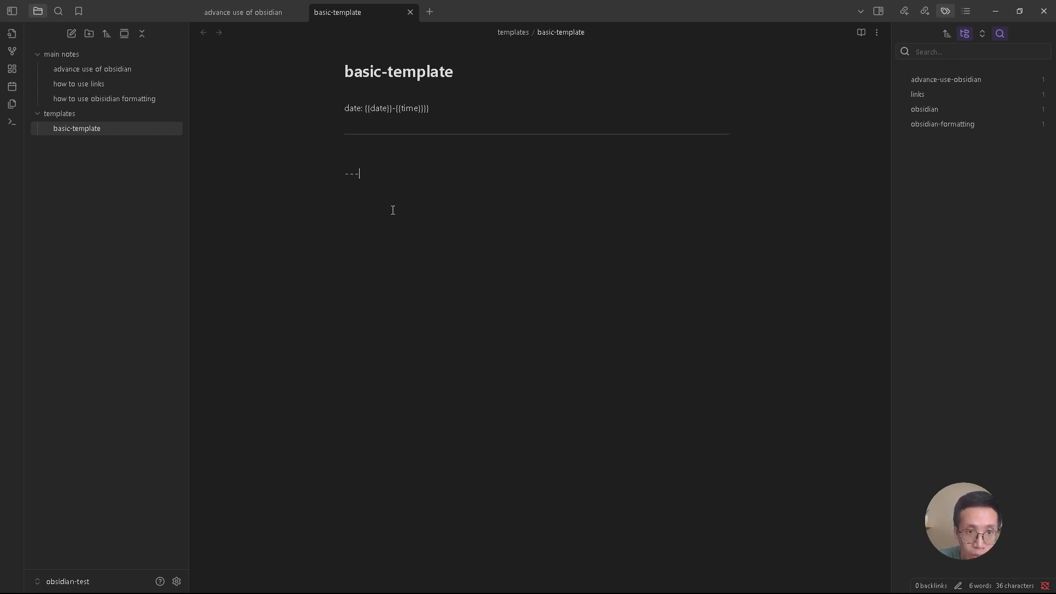
key(Return)
text(References)
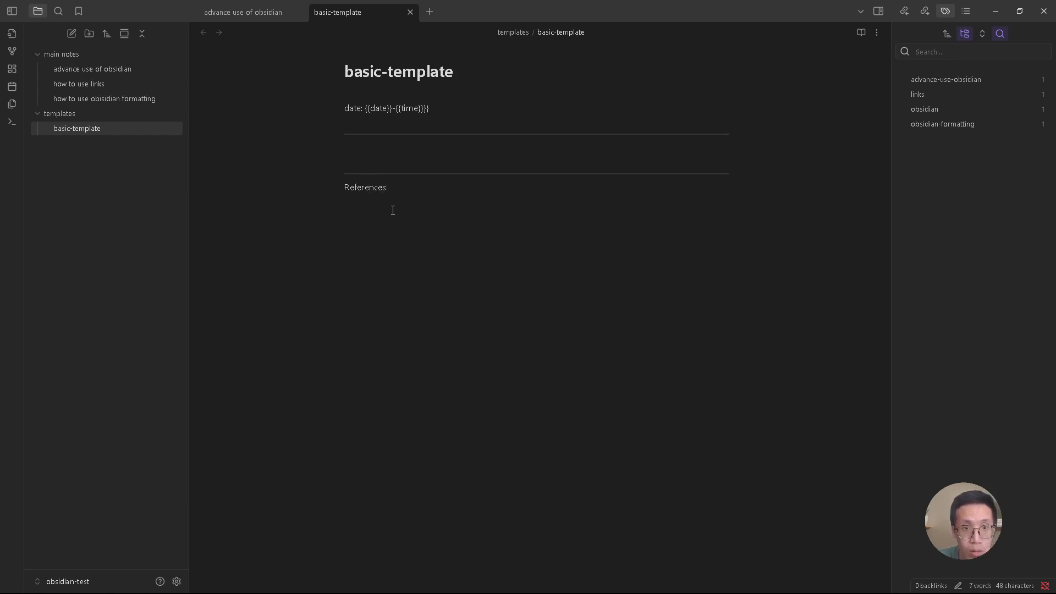
Format the "References" line as a level-1 heading with a single # and a space.
key(Up)
key(Up)
key(Up)
key(Up)
key(Up)
key(Down)
key(Down)
key(Down)
key(Down)
key(Down)
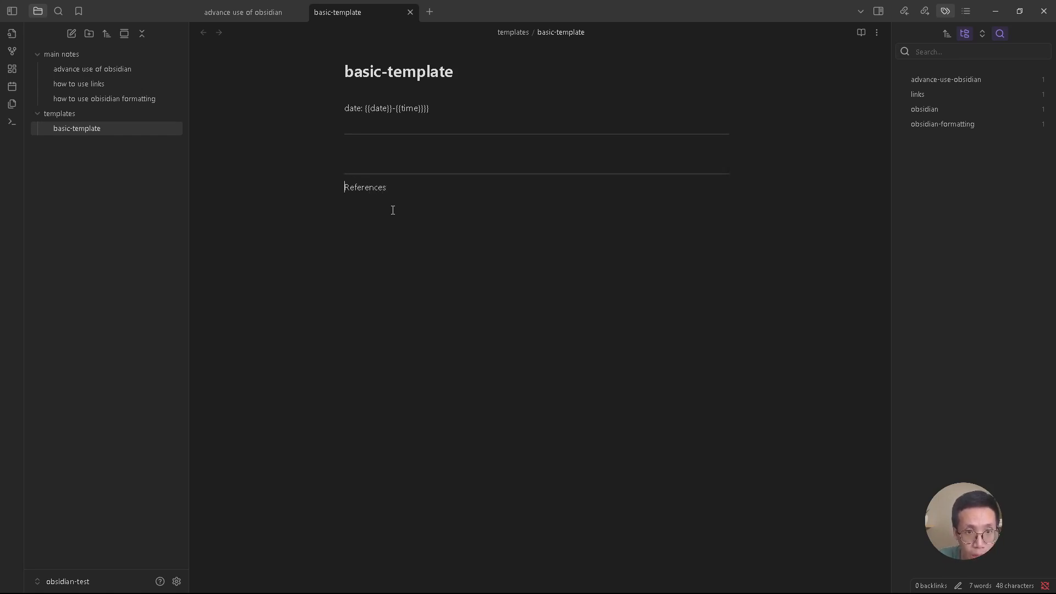
text(#)
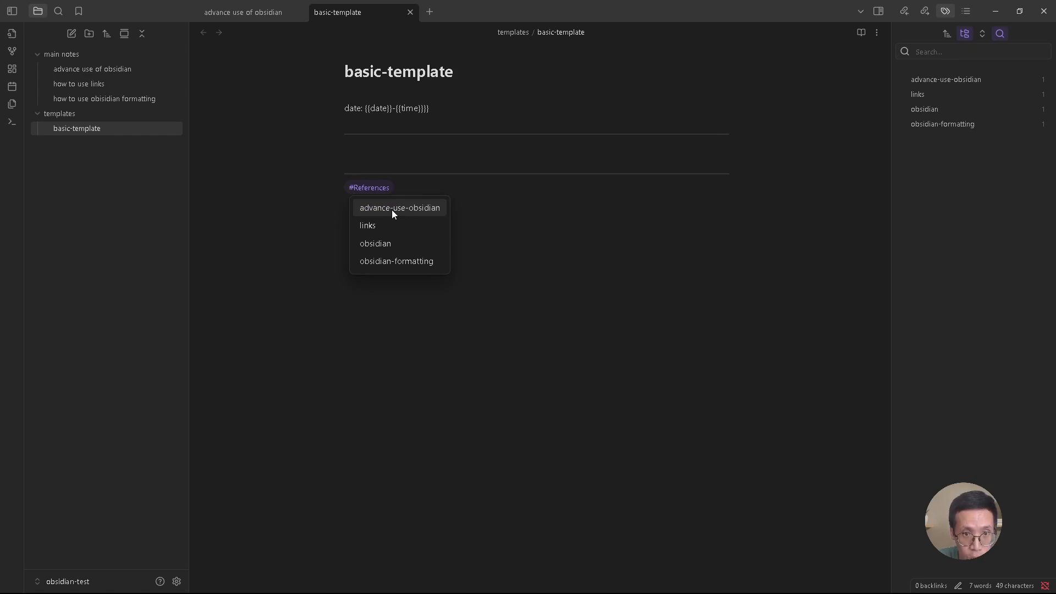
key(End)
key(Home)
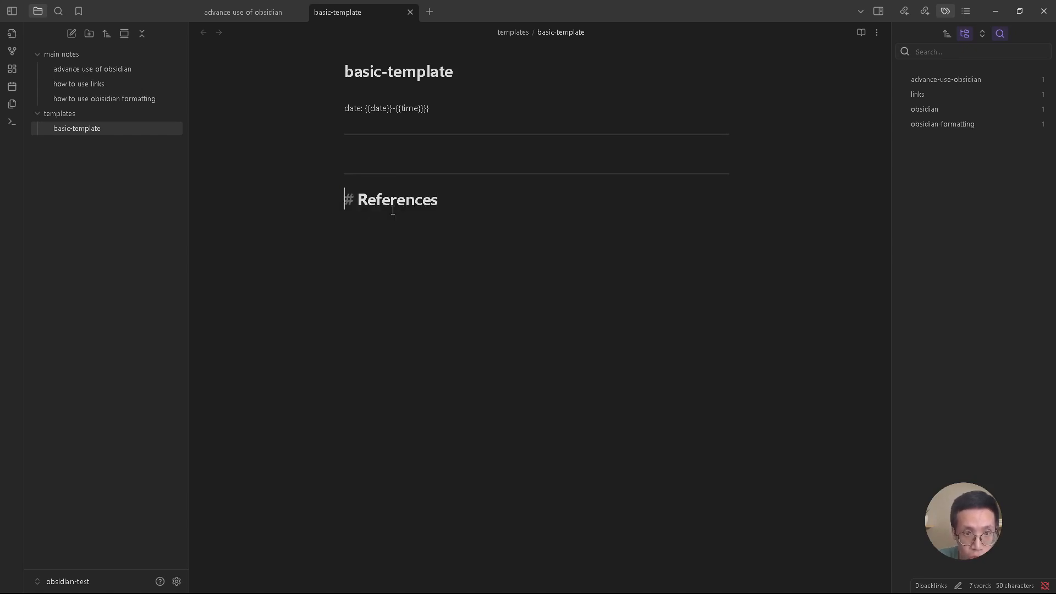
key(Right)
key(Right)
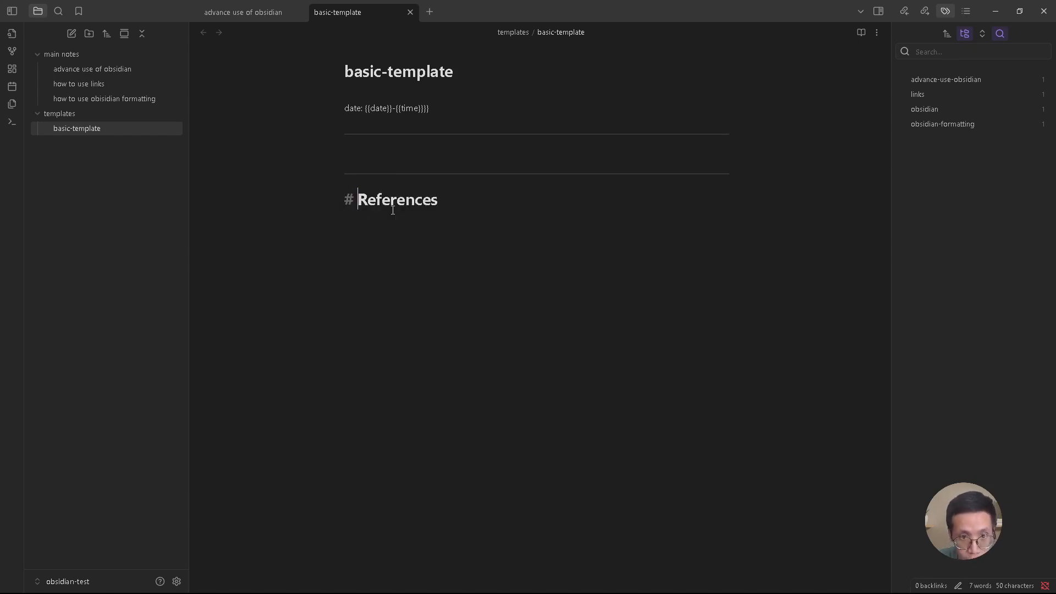
key(BackSpace)
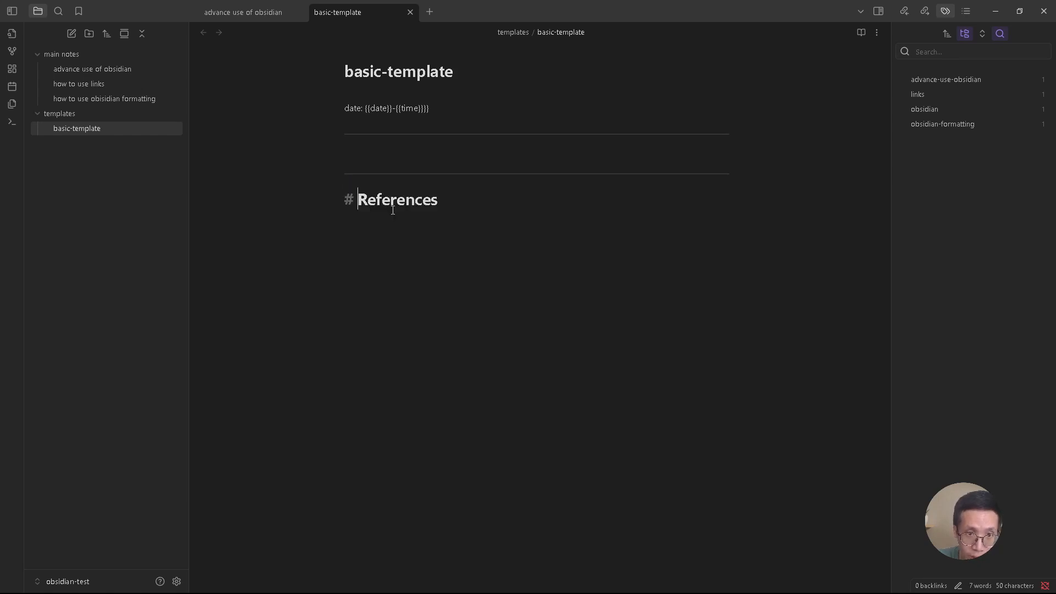
Add a "tag:" line directly above the date line in basic-template.
key(End)
key(Up)
key(Up)
key(Up)
key(Up)
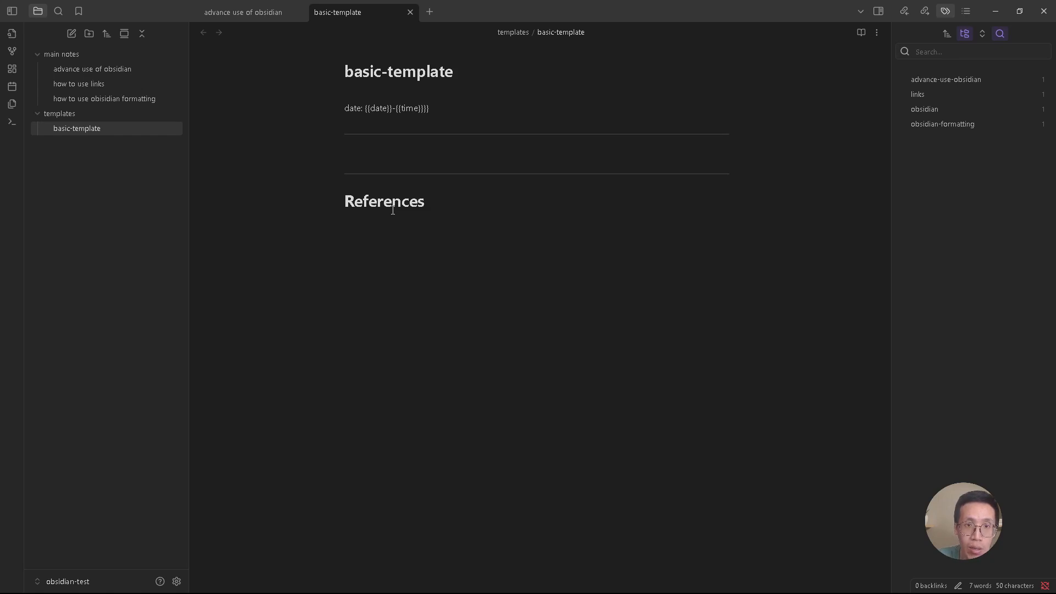
text(tag:)
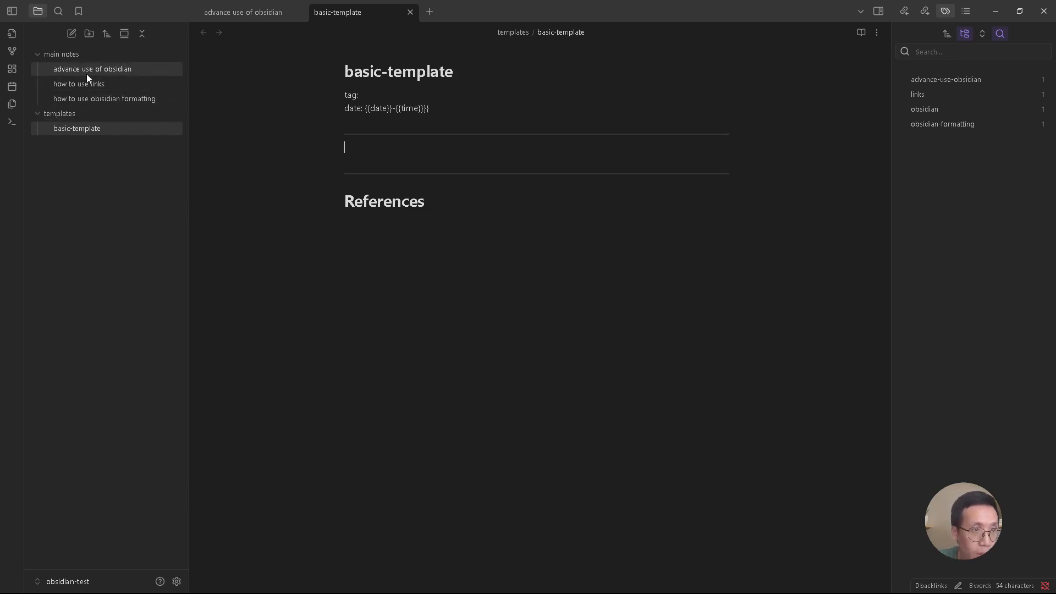
click(87, 60)
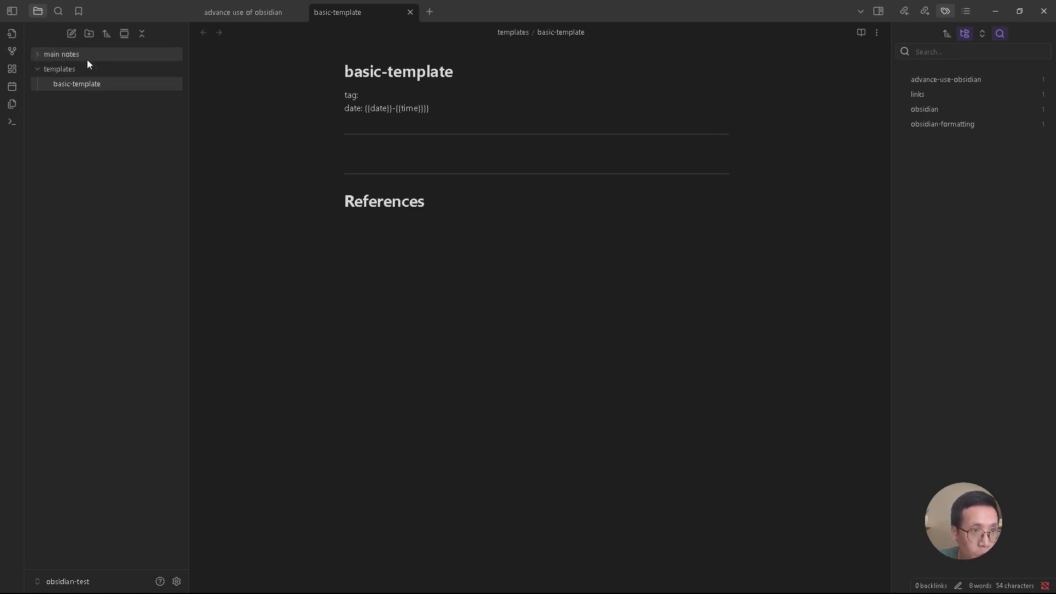
click(87, 60)
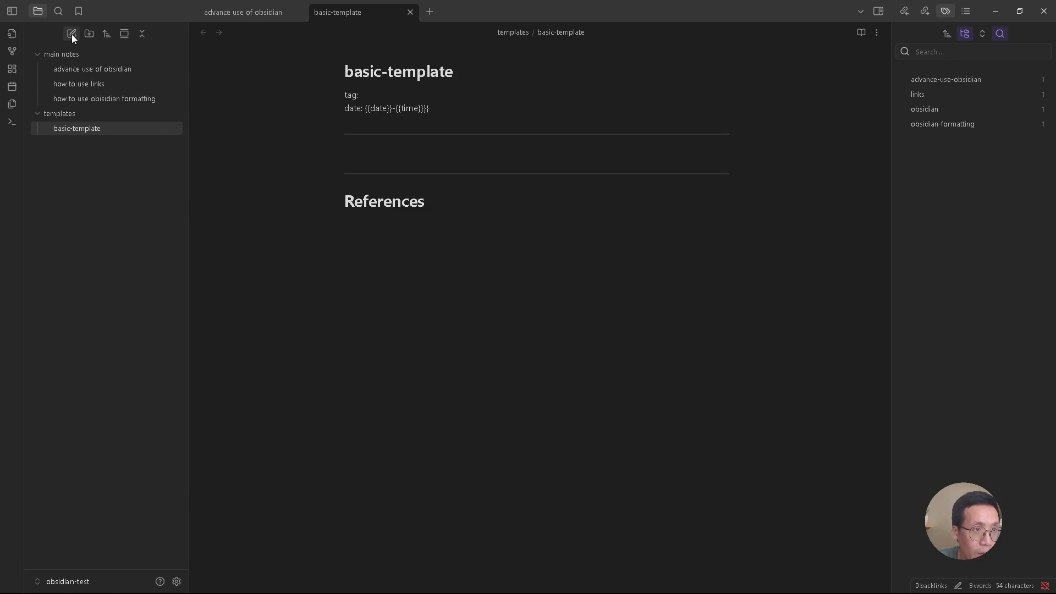
Set the template folder location in the Templates core plugin settings to "templates" and return to the note.
click(177, 581)
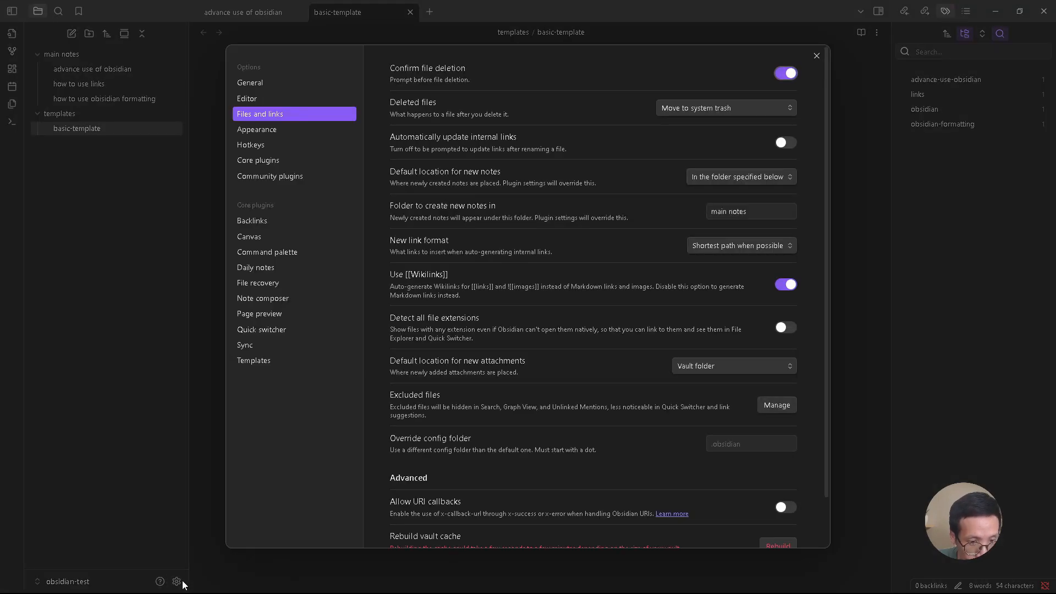
click(265, 363)
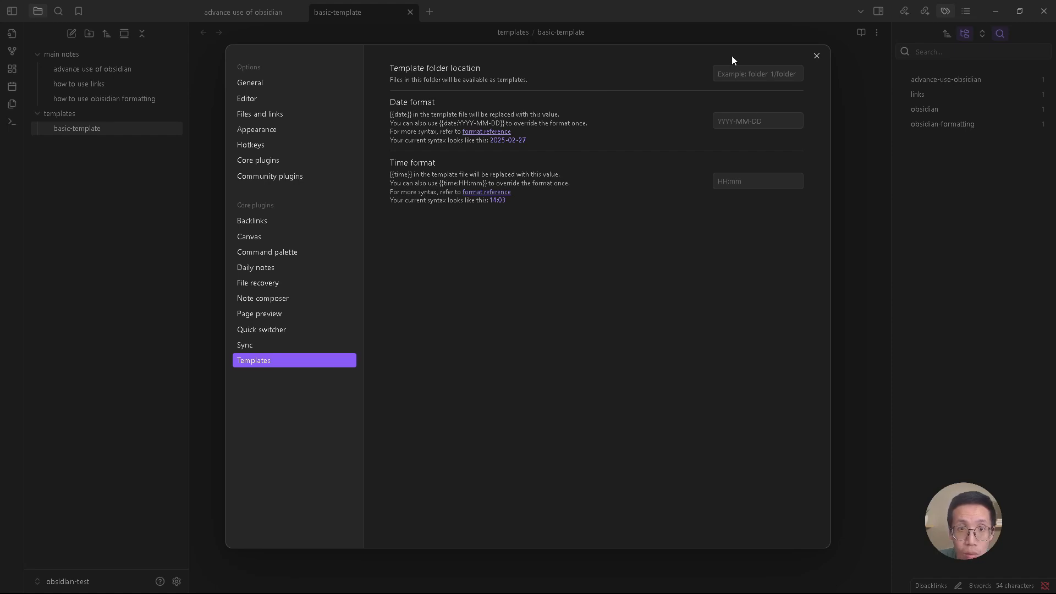
click(739, 72)
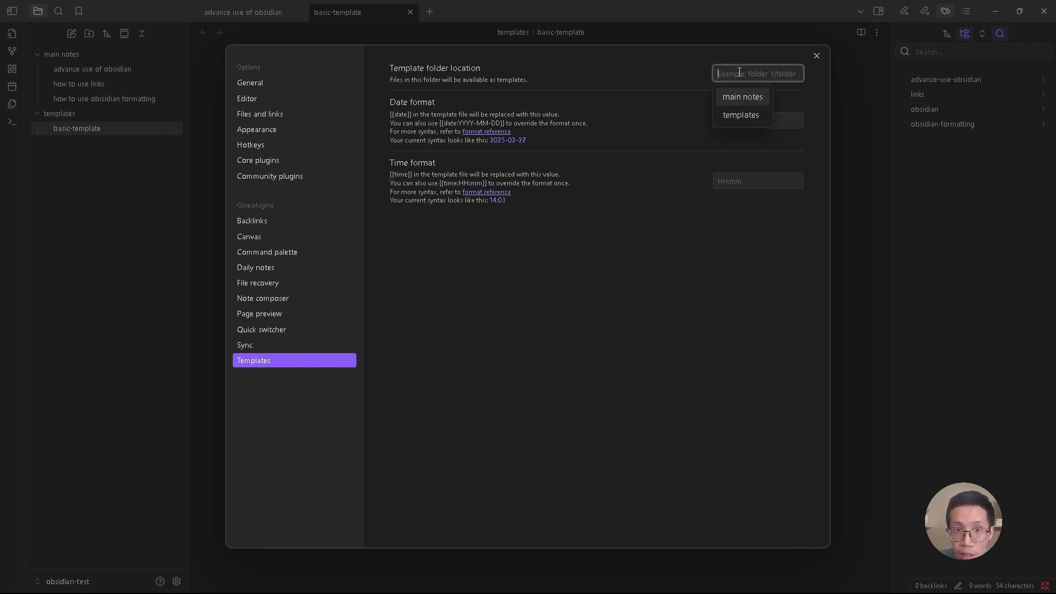
click(742, 115)
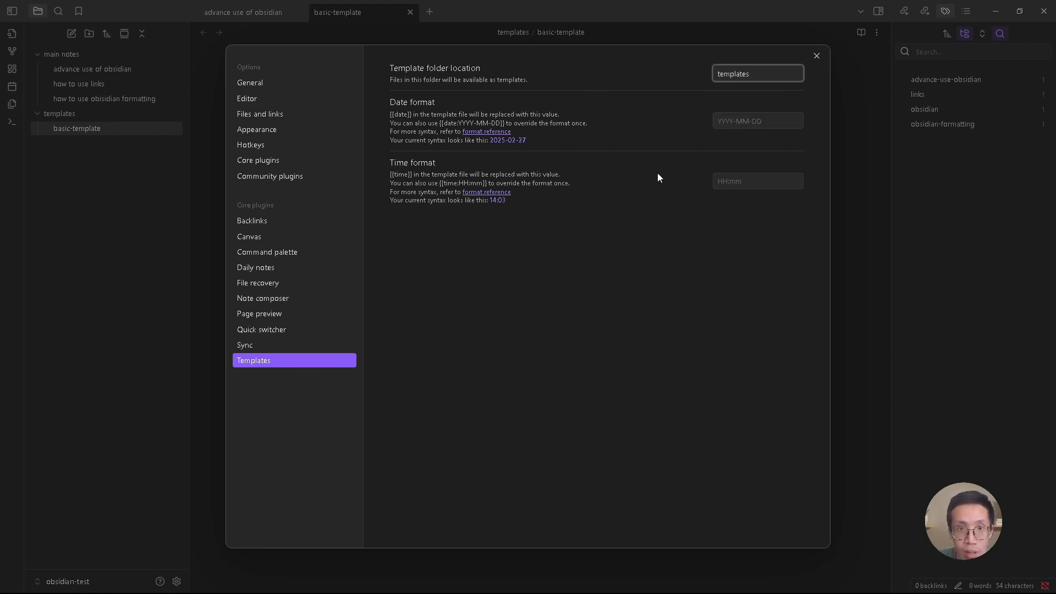
click(816, 56)
click(633, 311)
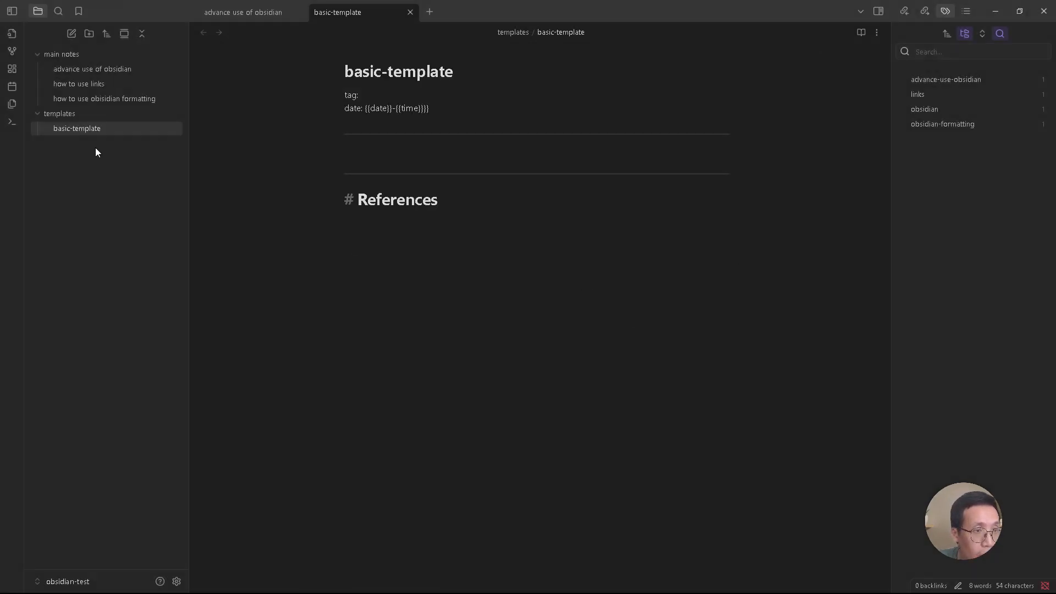
Create a new note in the default main notes folder and title it "AI tools".
click(72, 34)
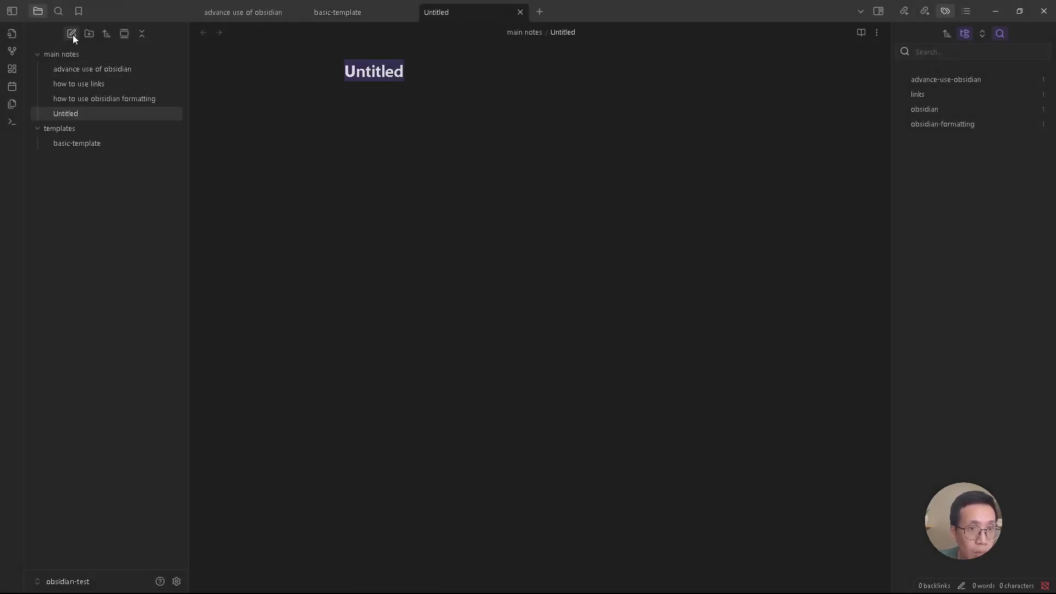
text(how )
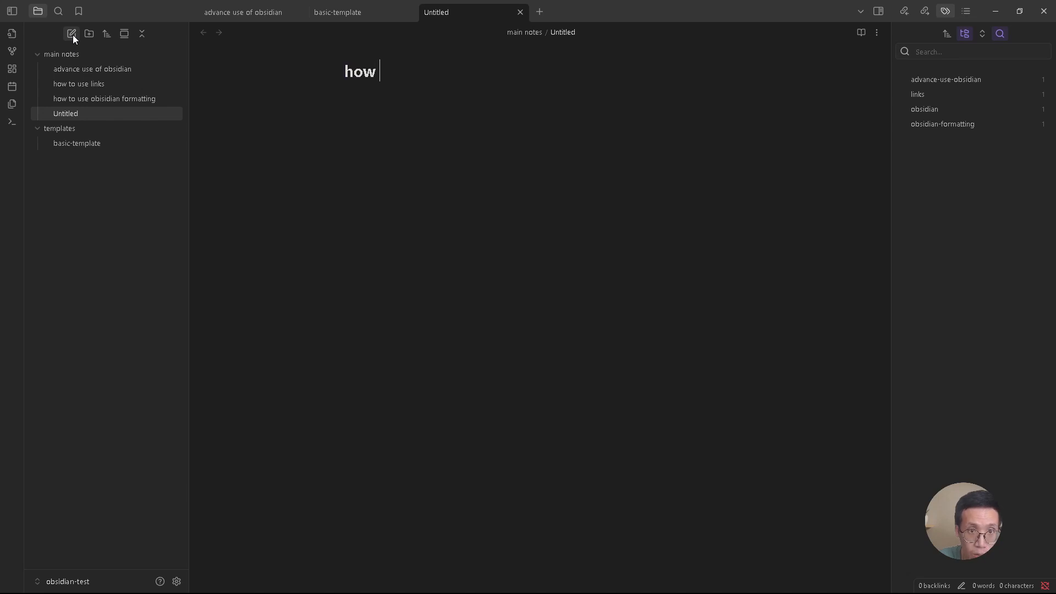
text(to use artific)
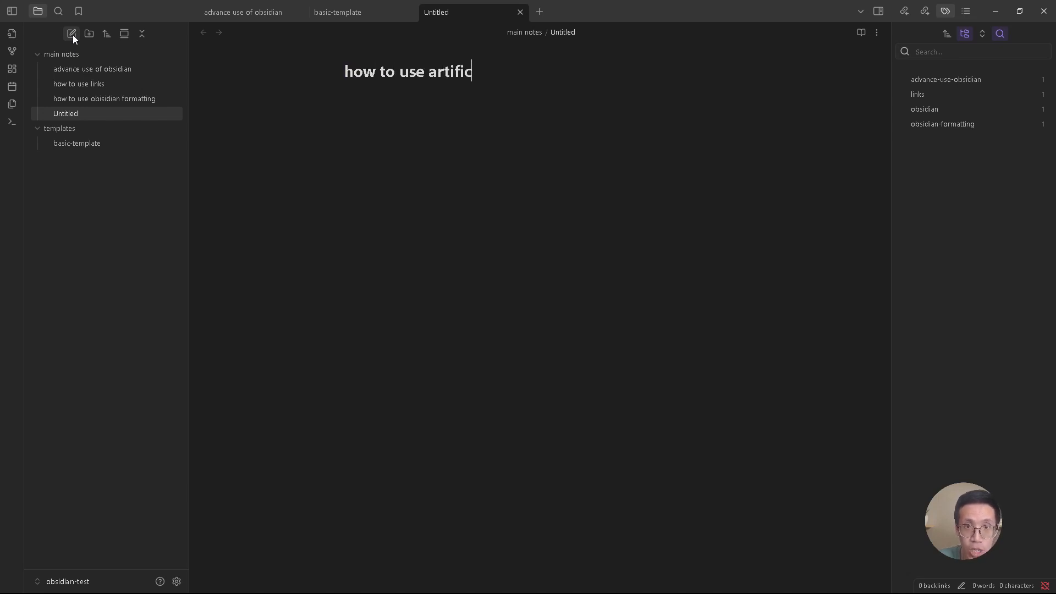
text(ial intelligemn)
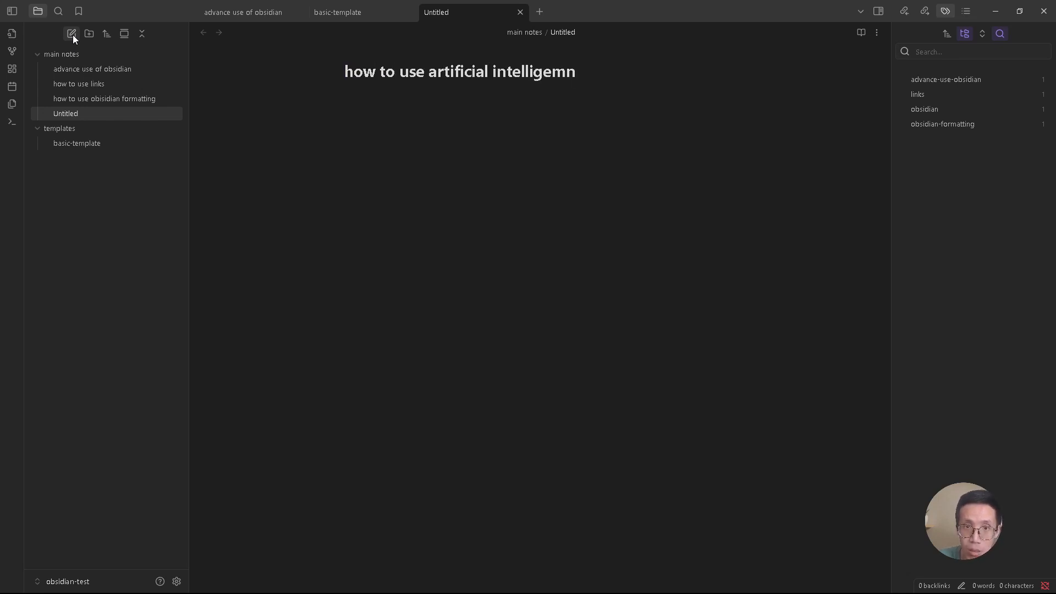
key(ctrl+a)
text(AI tools)
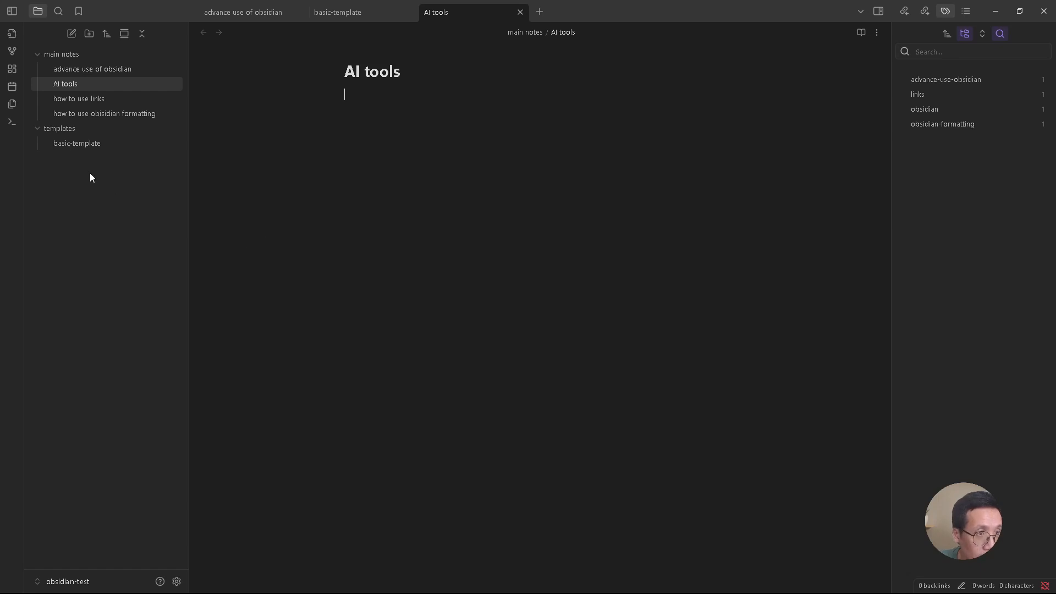
Insert basic-template into the "AI tools" note and delete the two stray closing braces at the end of its date line.
click(9, 105)
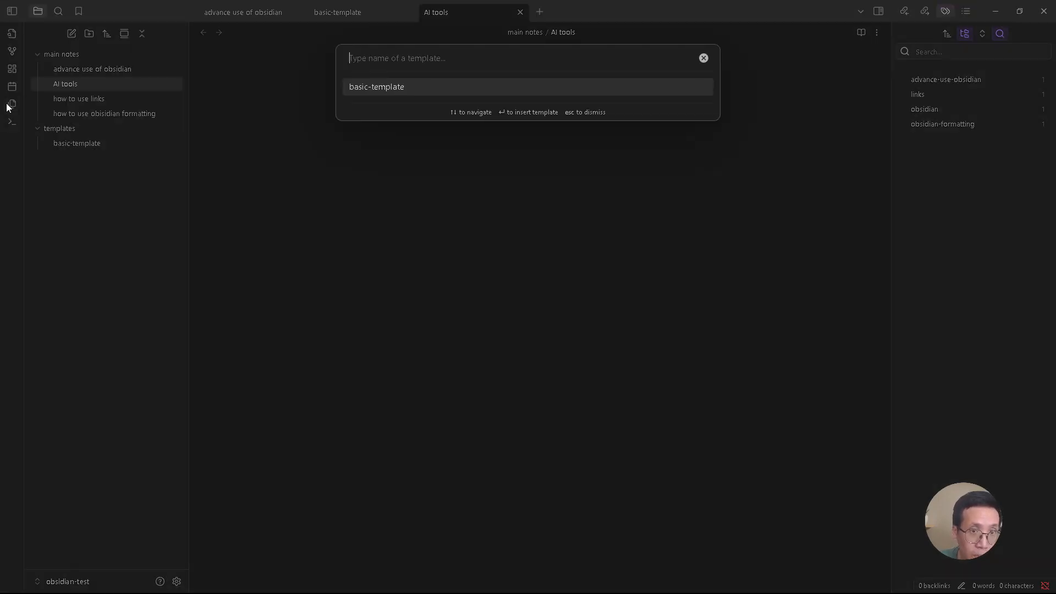
click(383, 87)
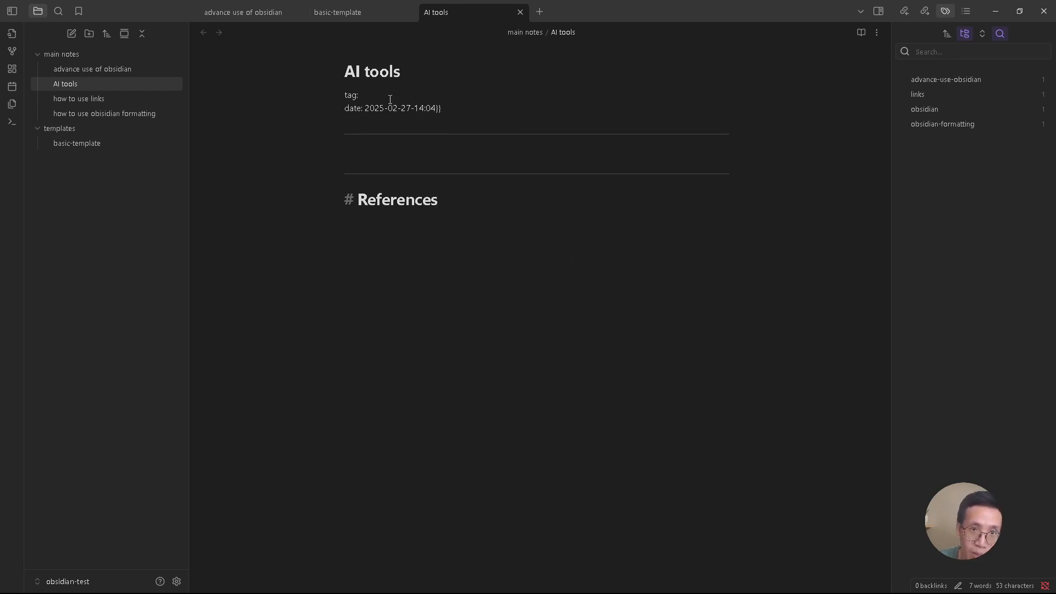
click(465, 108)
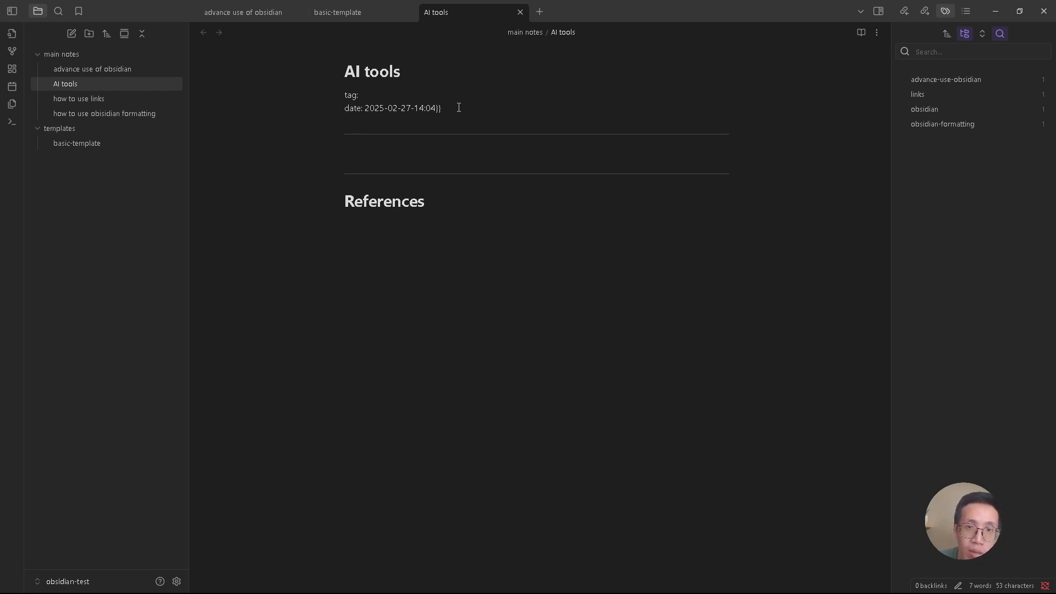
key(BackSpace)
key(BackSpace)
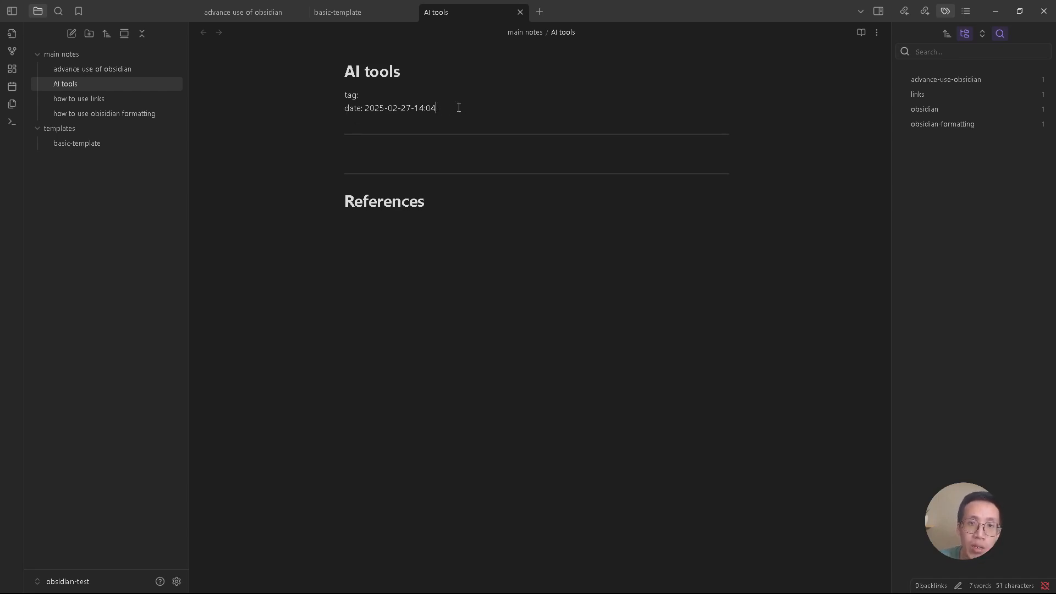
Remove the two extra closing braces after the time placeholder in basic-template and return to the "AI tools" note.
click(113, 144)
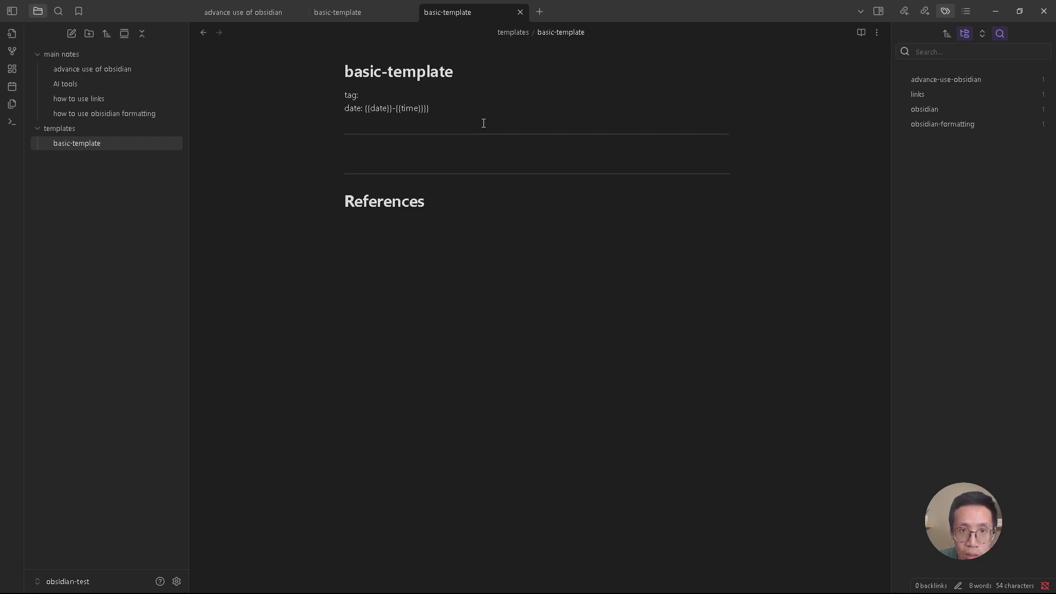
key(BackSpace)
key(BackSpace)
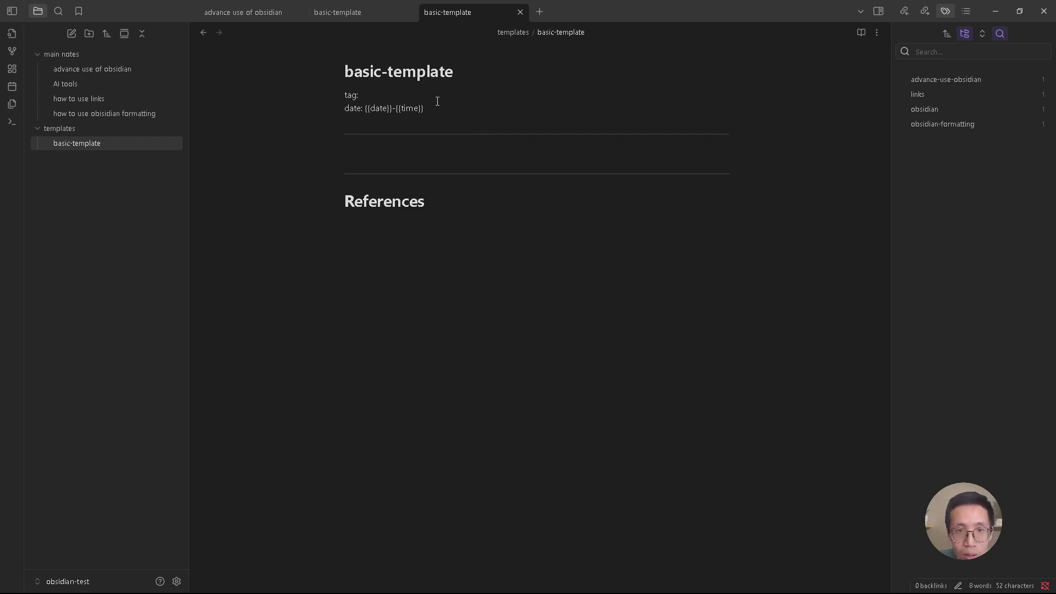
click(412, 119)
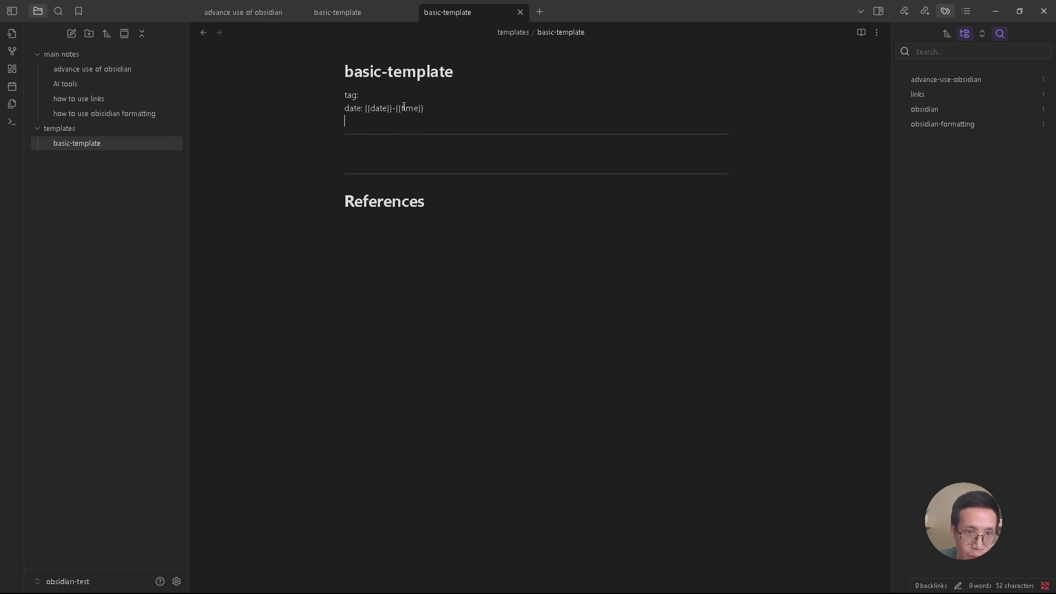
click(94, 88)
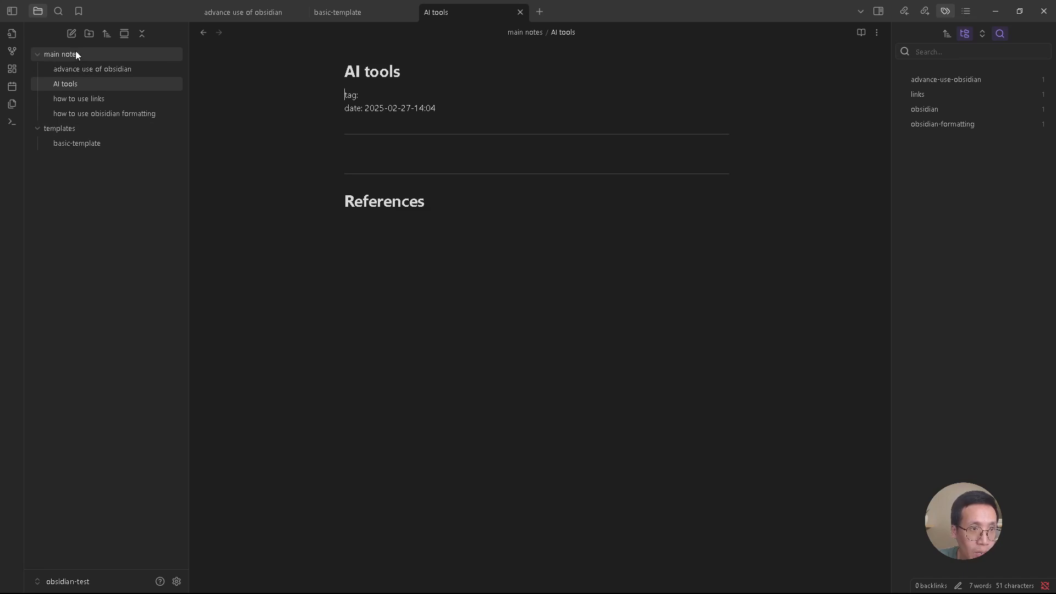
Create a new note titled "other ai tools" in main notes and insert basic-template into it.
click(69, 34)
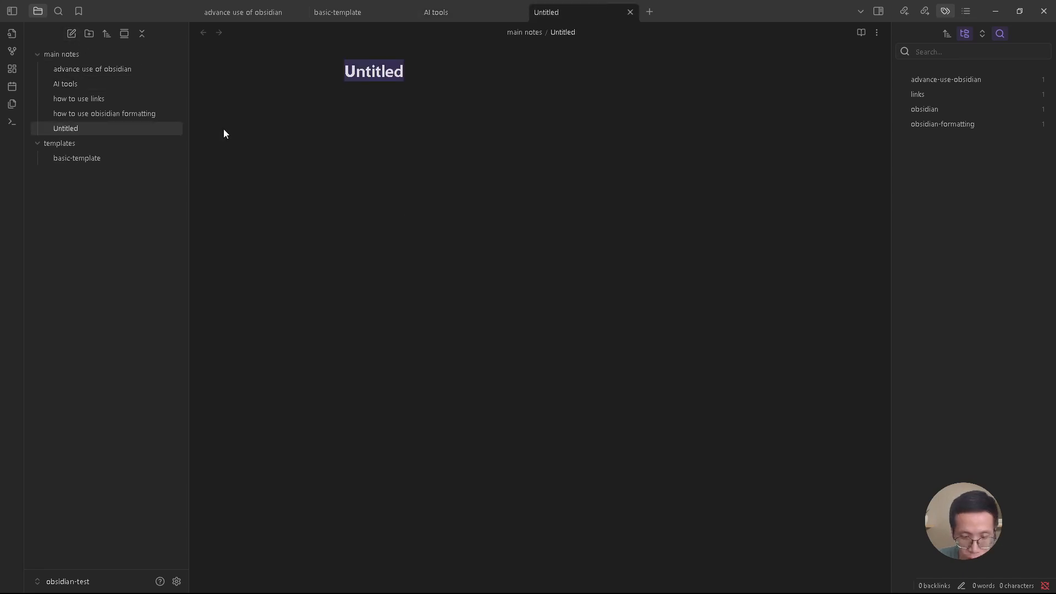
text(other)
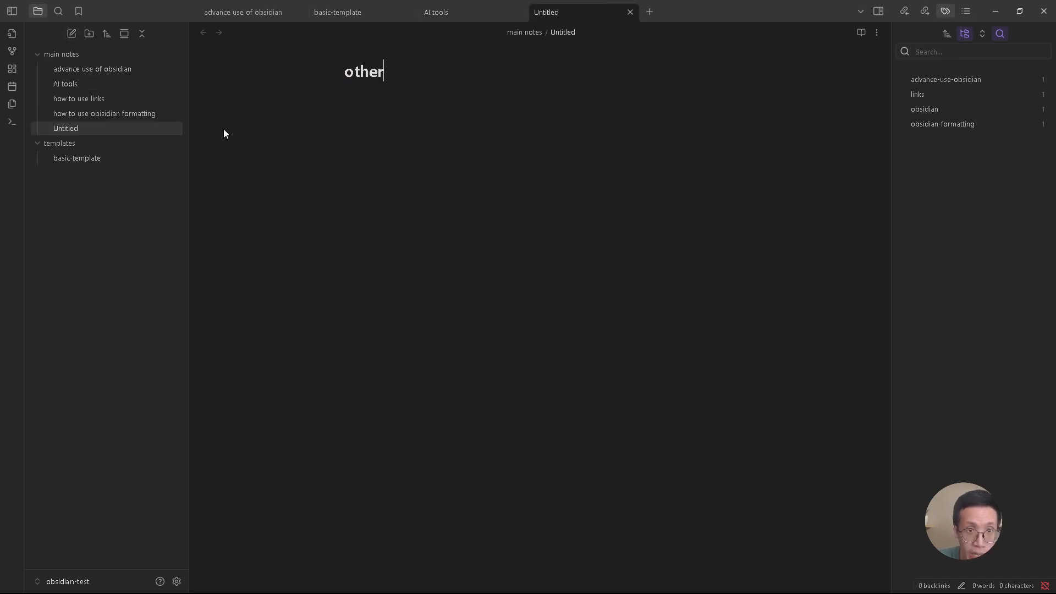
text( ai tools)
key(Return)
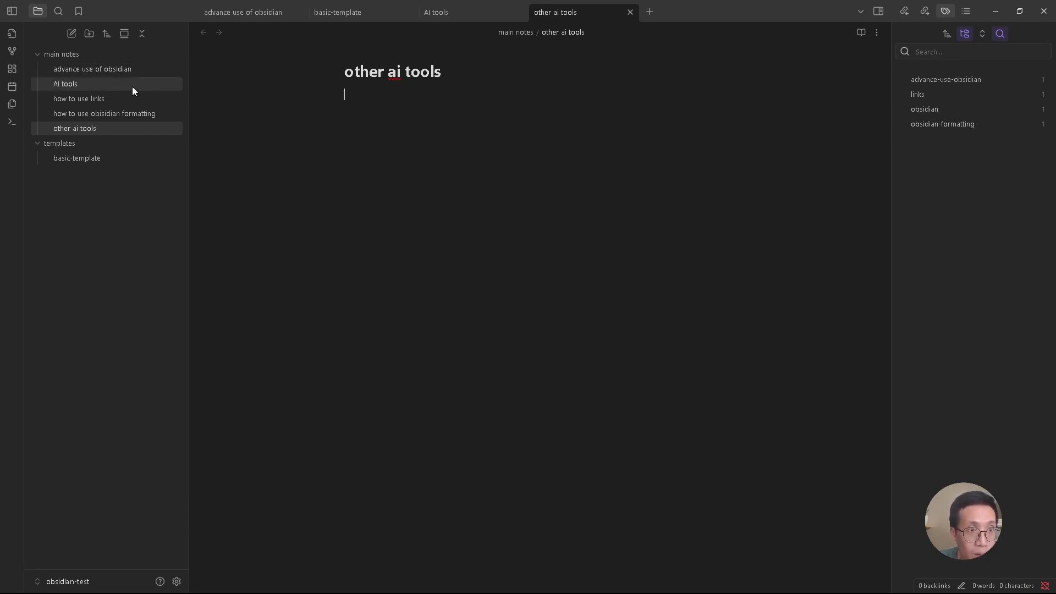
click(12, 104)
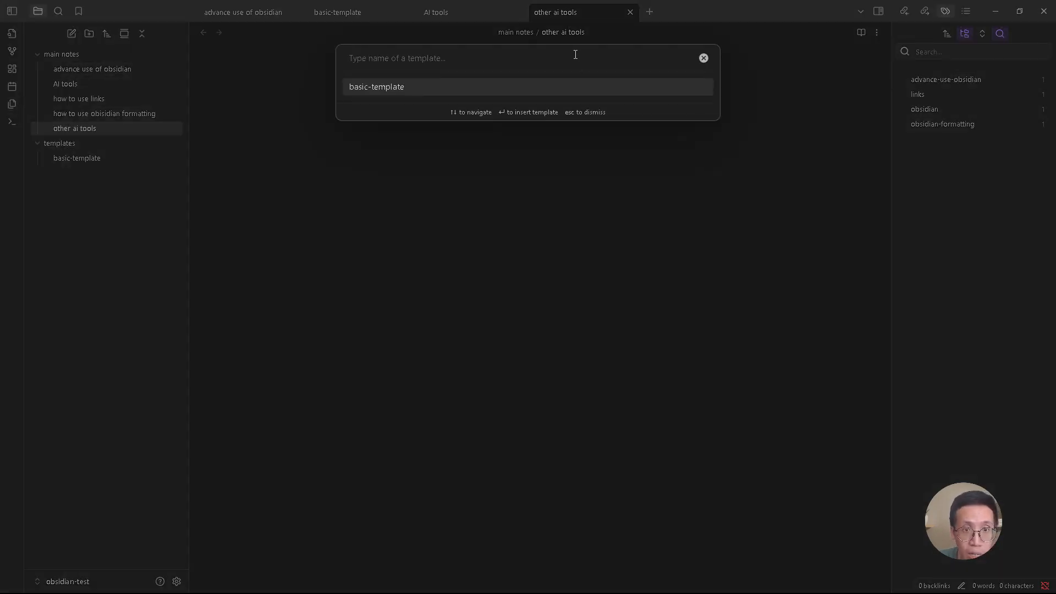
click(424, 93)
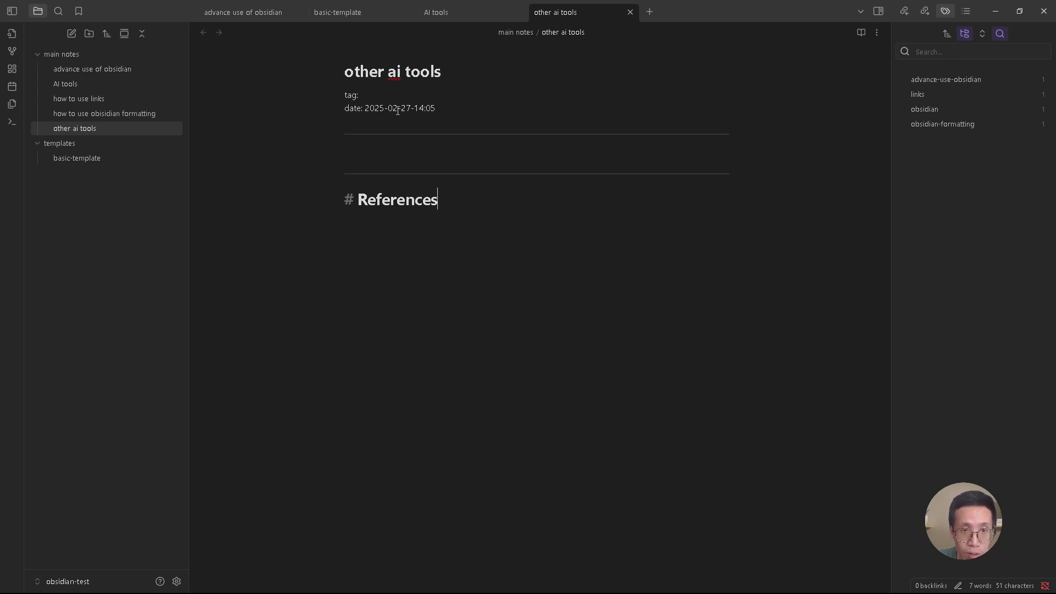
Write "name some ai tools here" between the two dividers, followed by a blank line and the entries "chatgpt" and "perplexity" on separate lines.
click(406, 104)
click(399, 153)
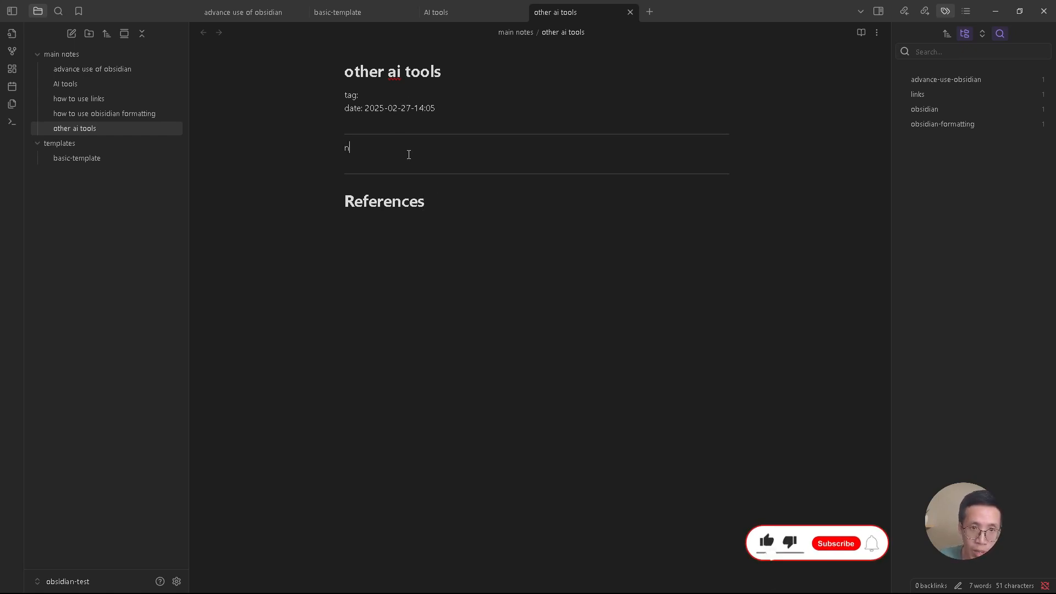
text(name some ai tools here)
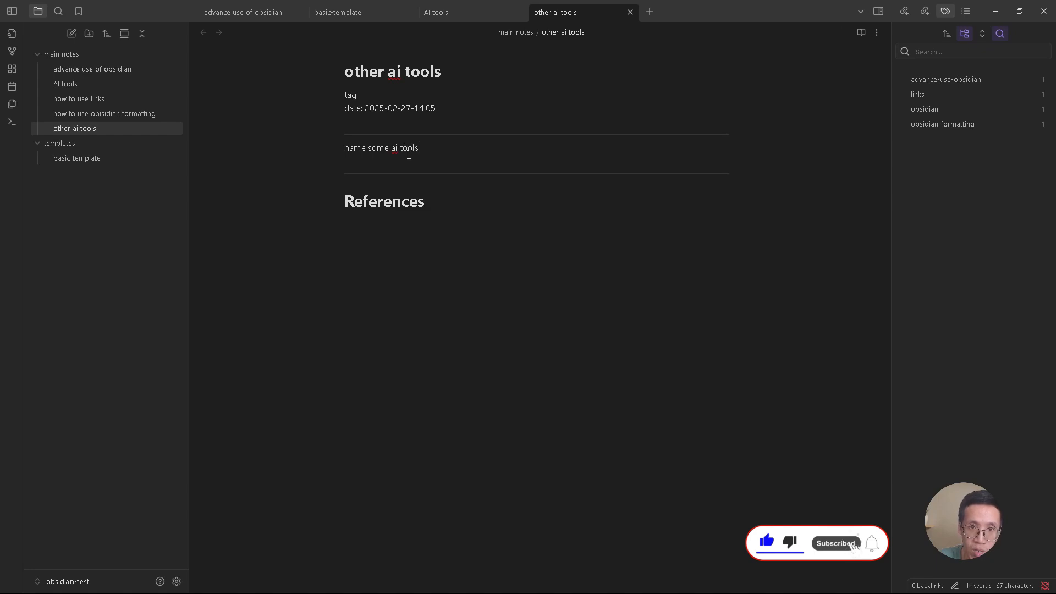
key(Return)
key(Return)
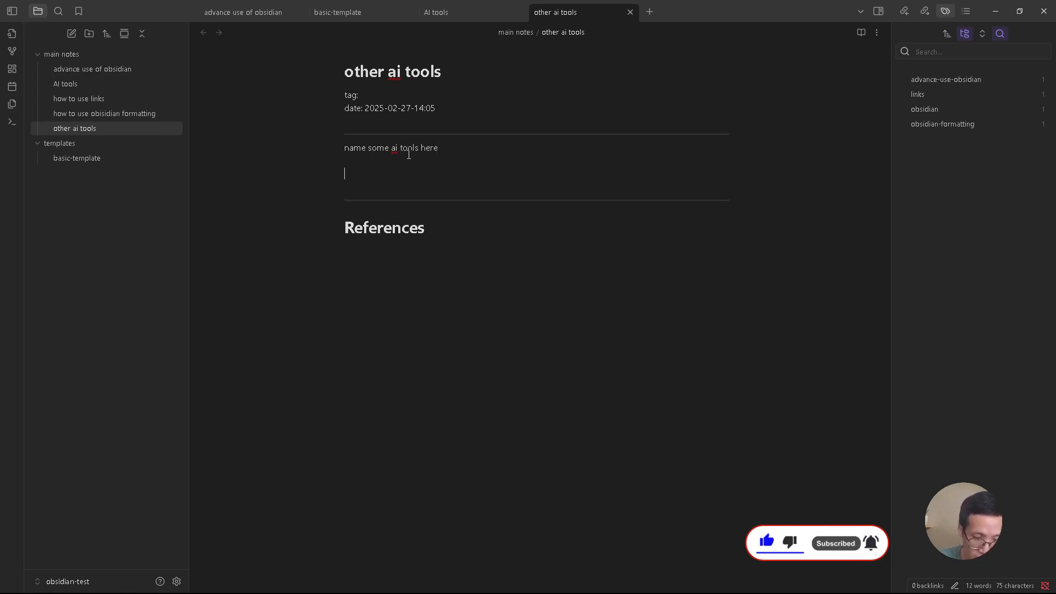
text(chatgpt)
key(Return)
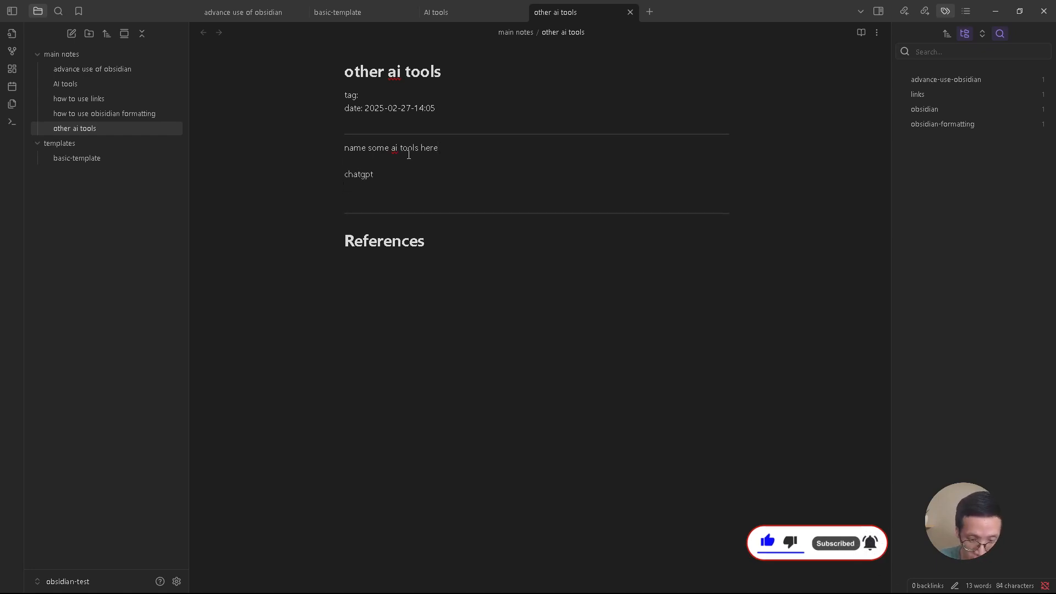
text(perplexity)
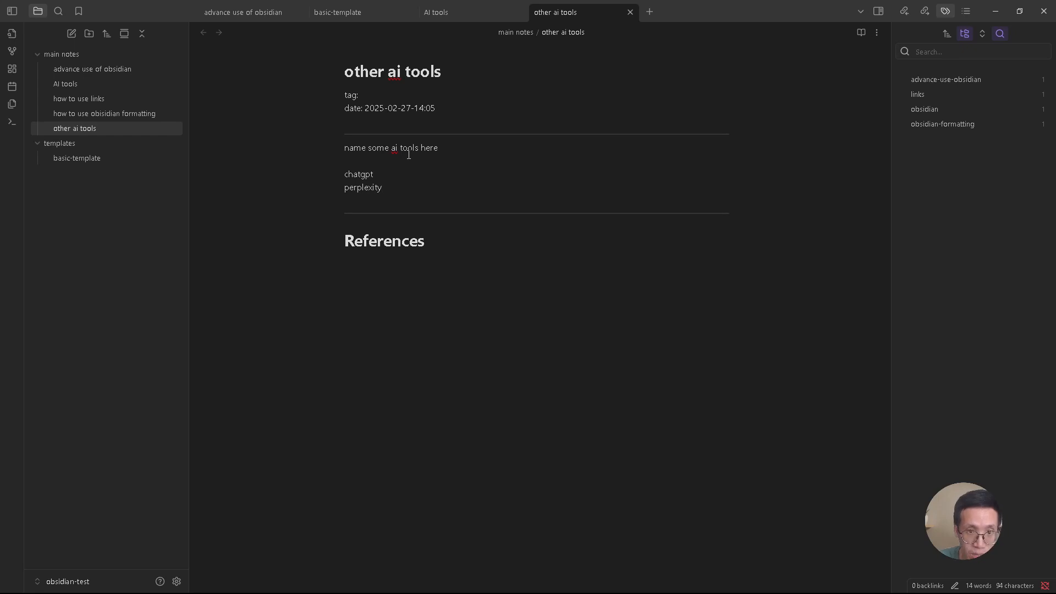
Review the layout of basic-template and return to the "other ai tools" note.
click(443, 161)
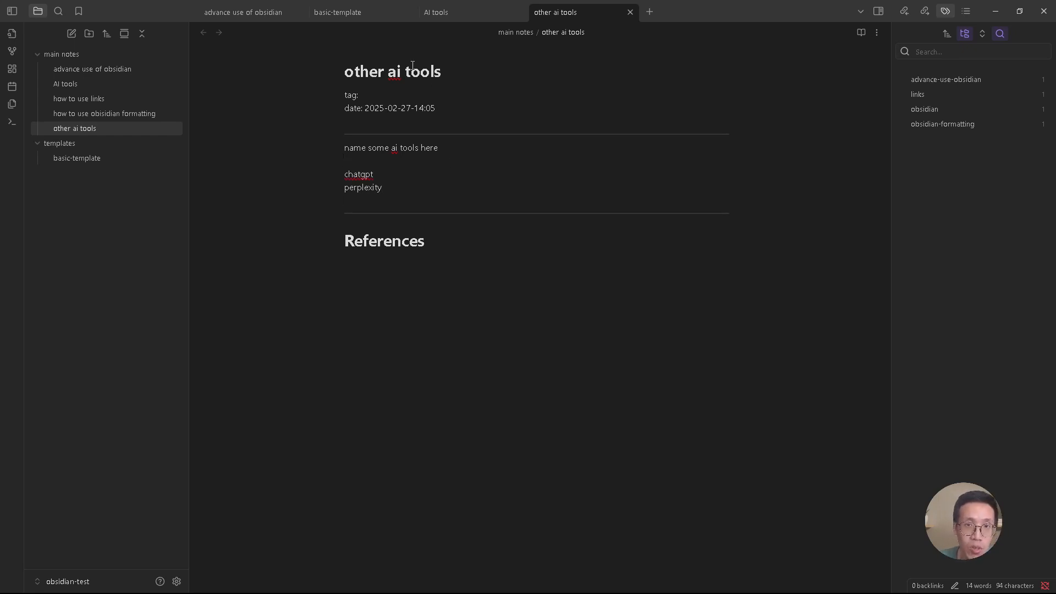
click(78, 163)
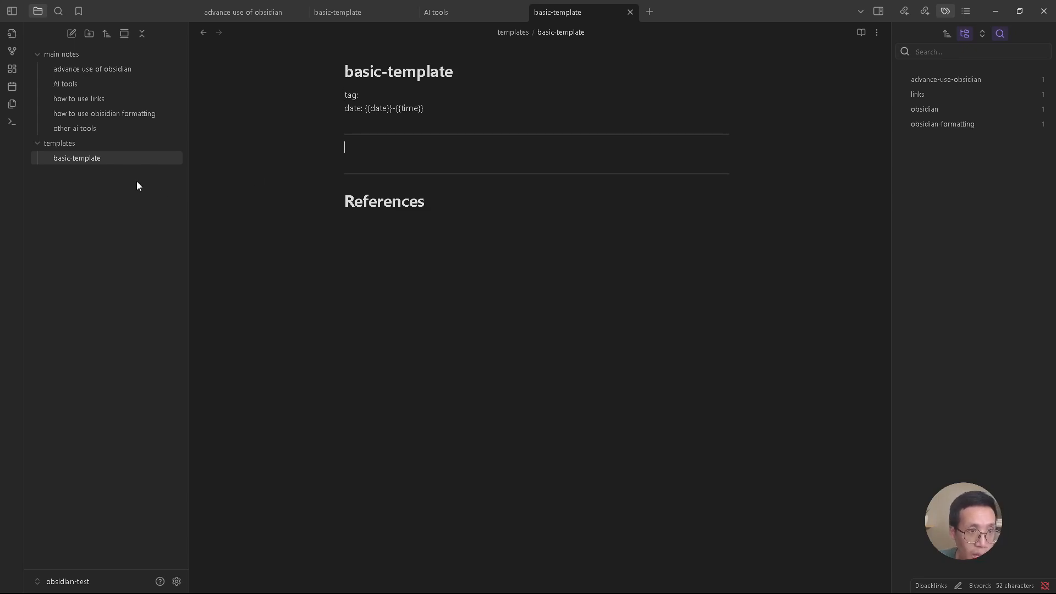
click(80, 128)
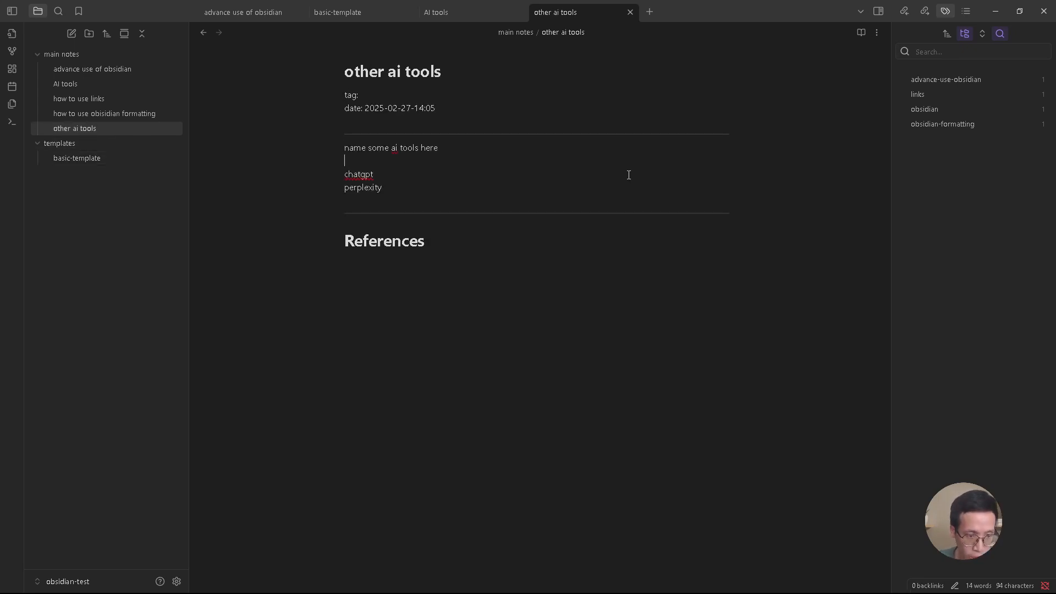
Assign the hotkey Alt + T to the "Templates: Insert template" command and return to the note.
click(177, 581)
click(291, 146)
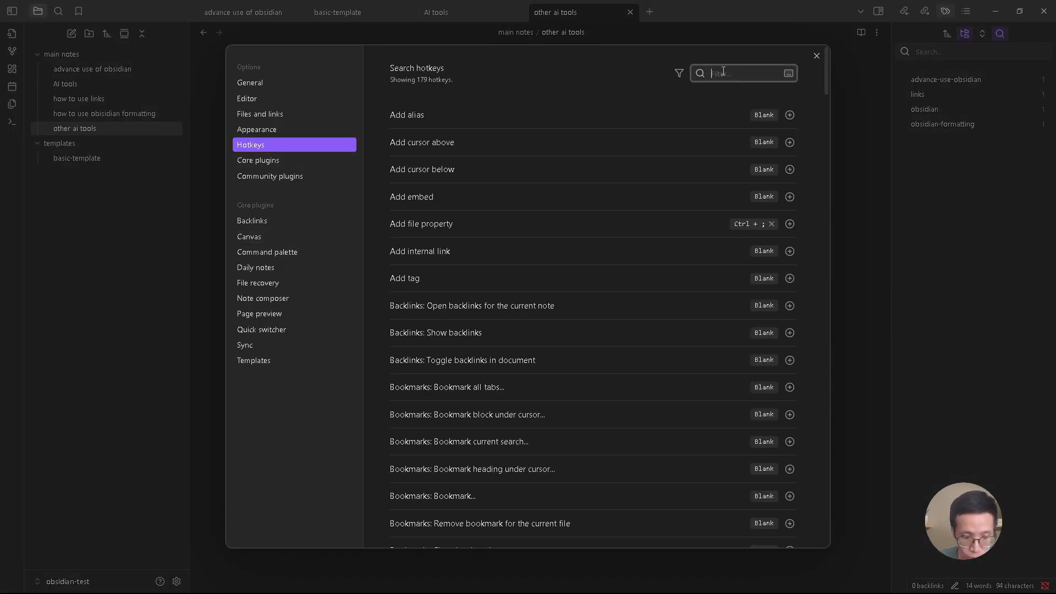
text(templa)
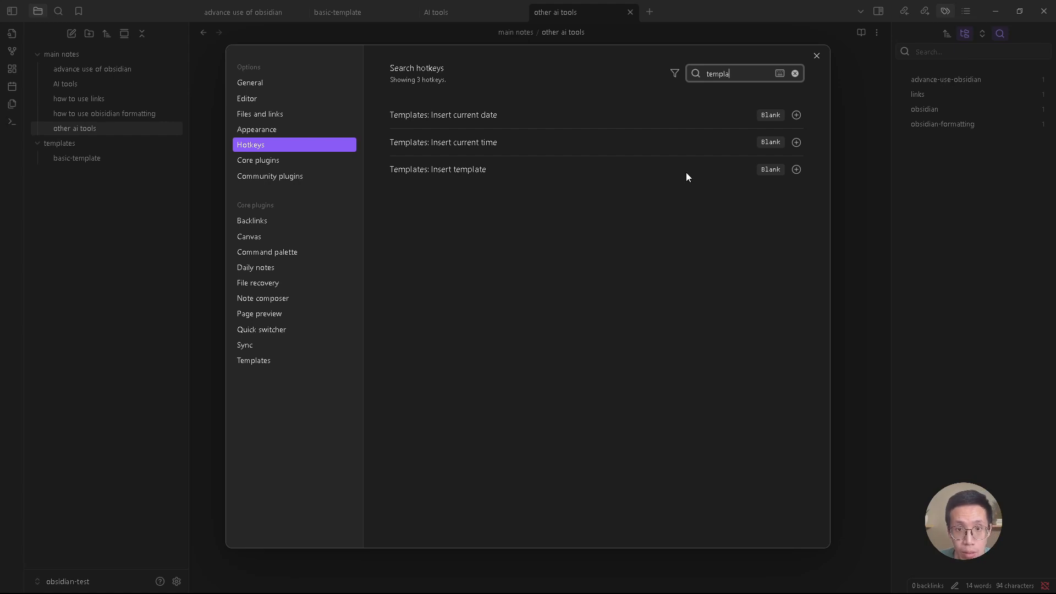
click(797, 171)
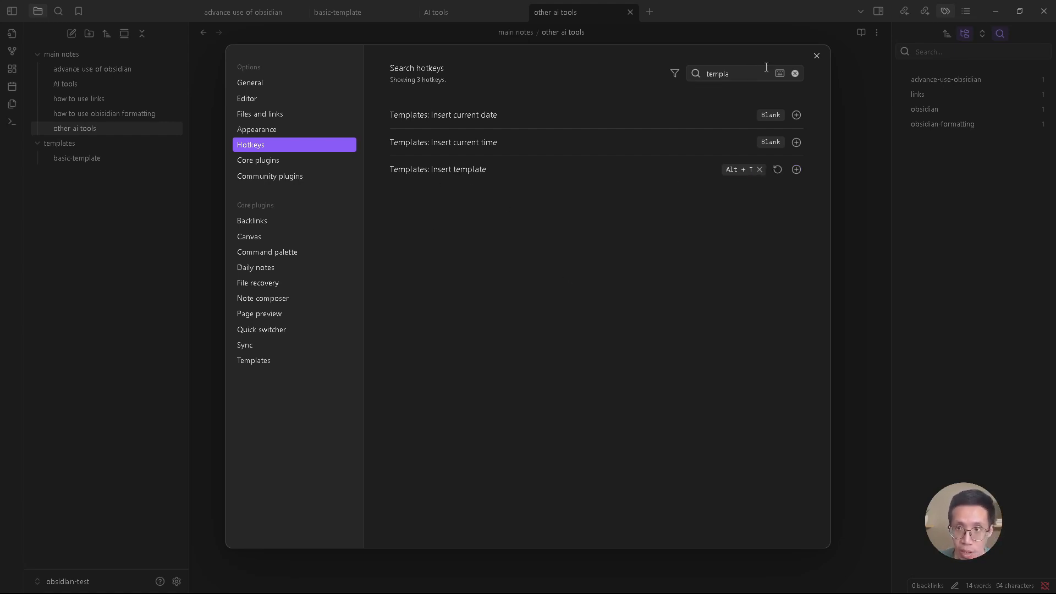
click(816, 57)
click(467, 263)
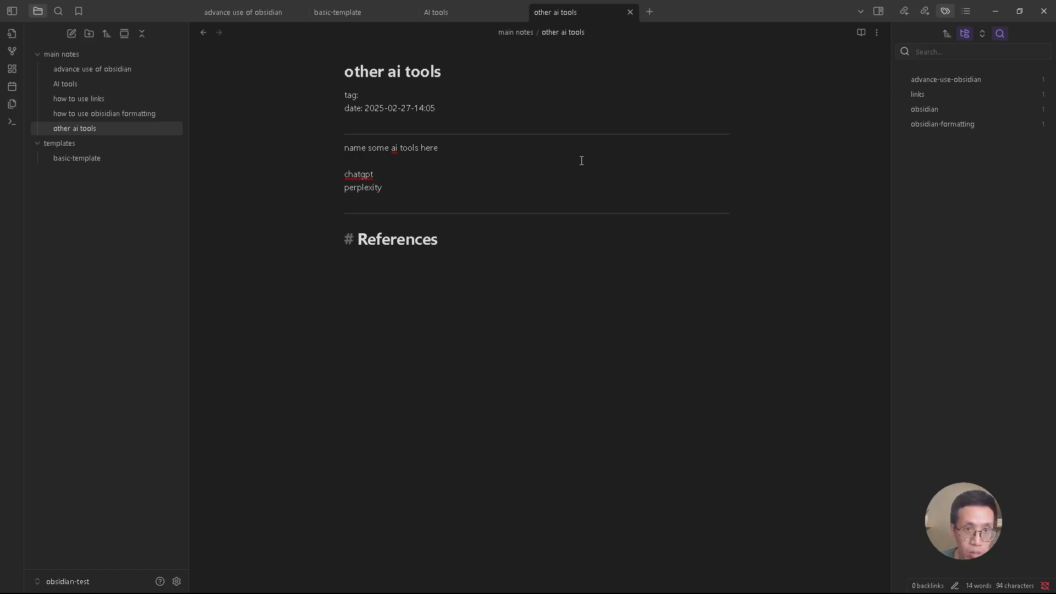
Create a new note in main notes and title it "how to use chatgpt".
click(71, 34)
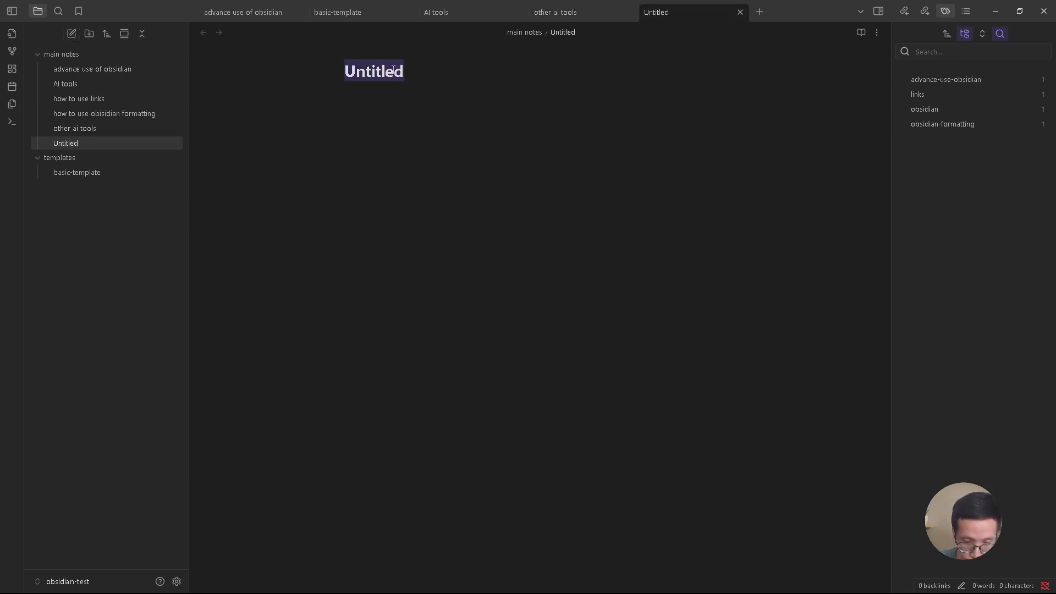
text(perple)
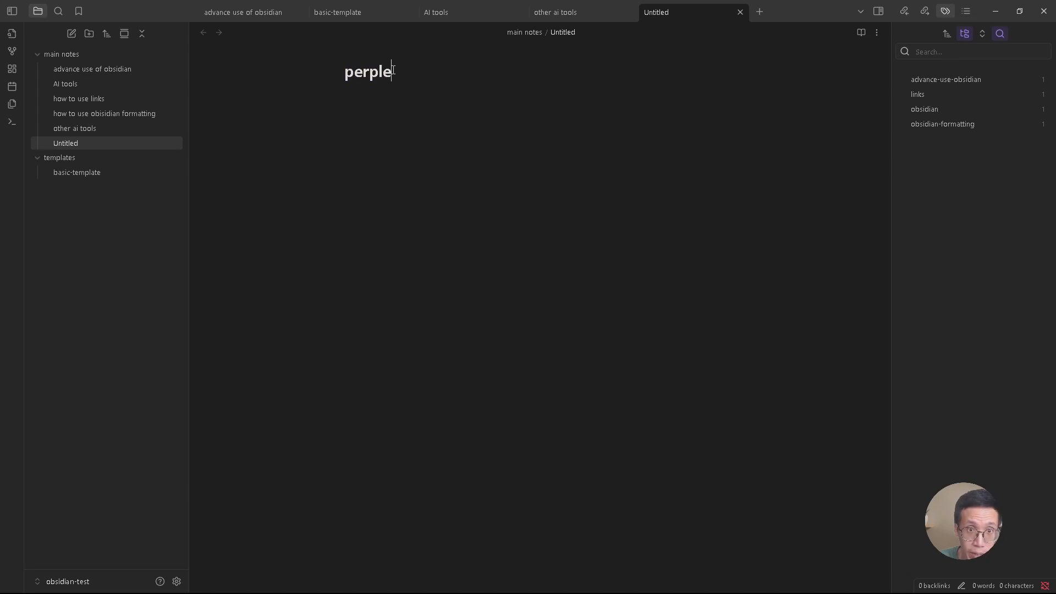
key(ctrl+a)
text(how to )
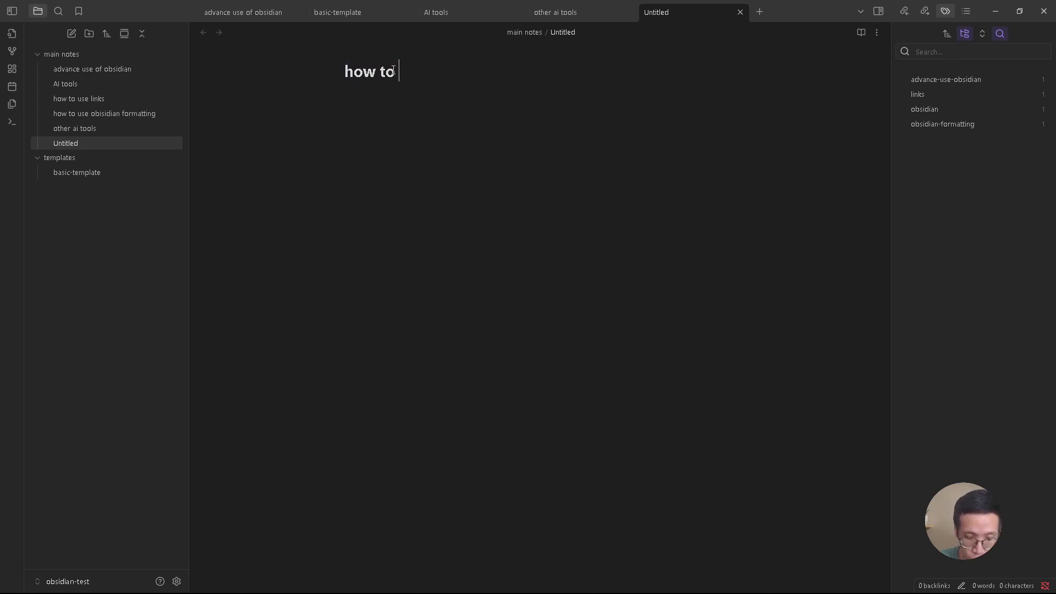
text(use chatgpt)
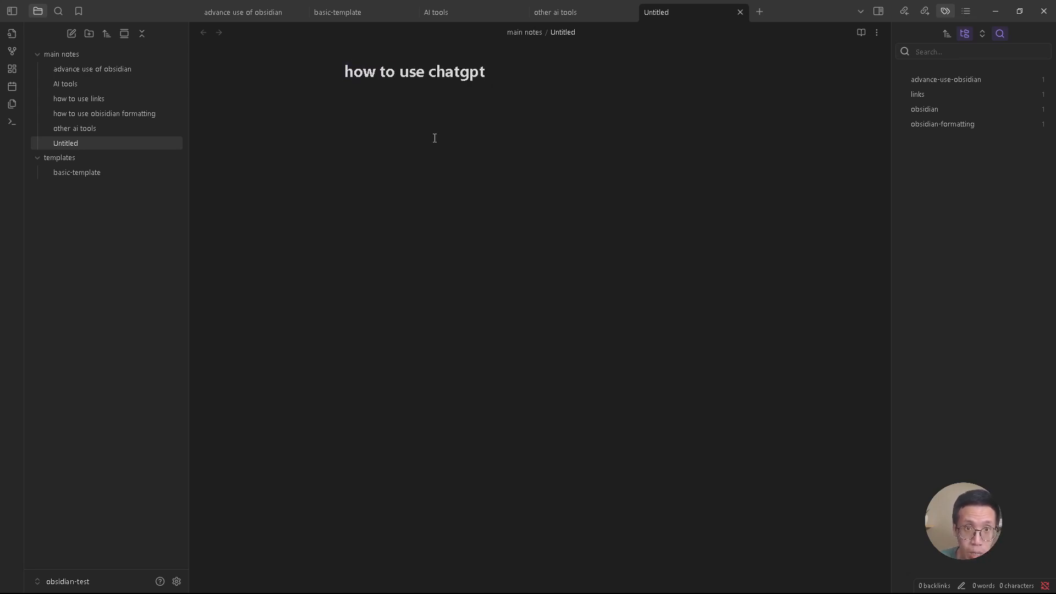
key(Return)
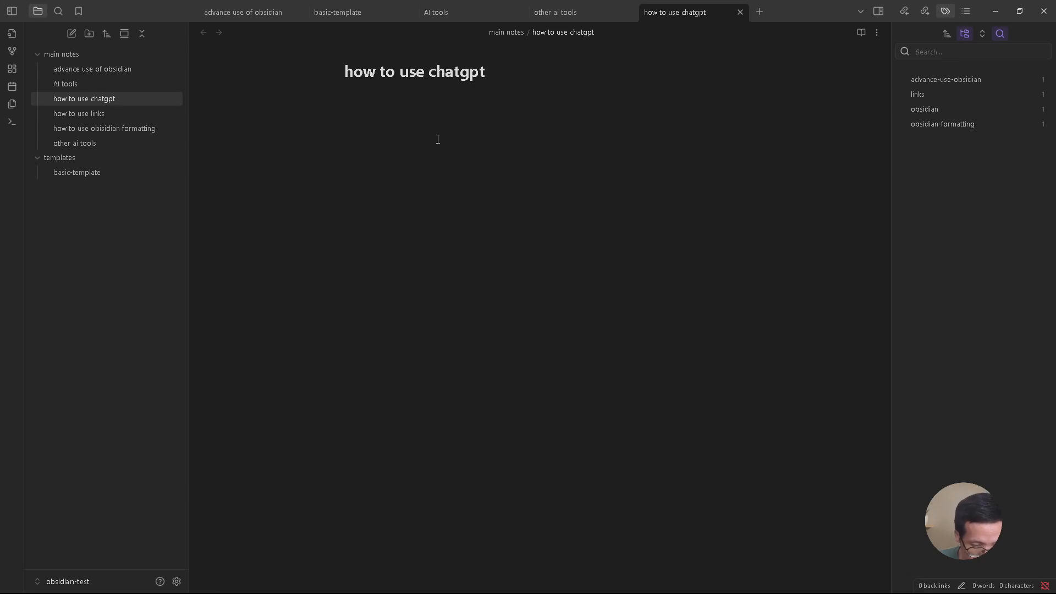
Insert basic-template into the "how to use chatgpt" note with the newly assigned template hotkey.
key(alt+t)
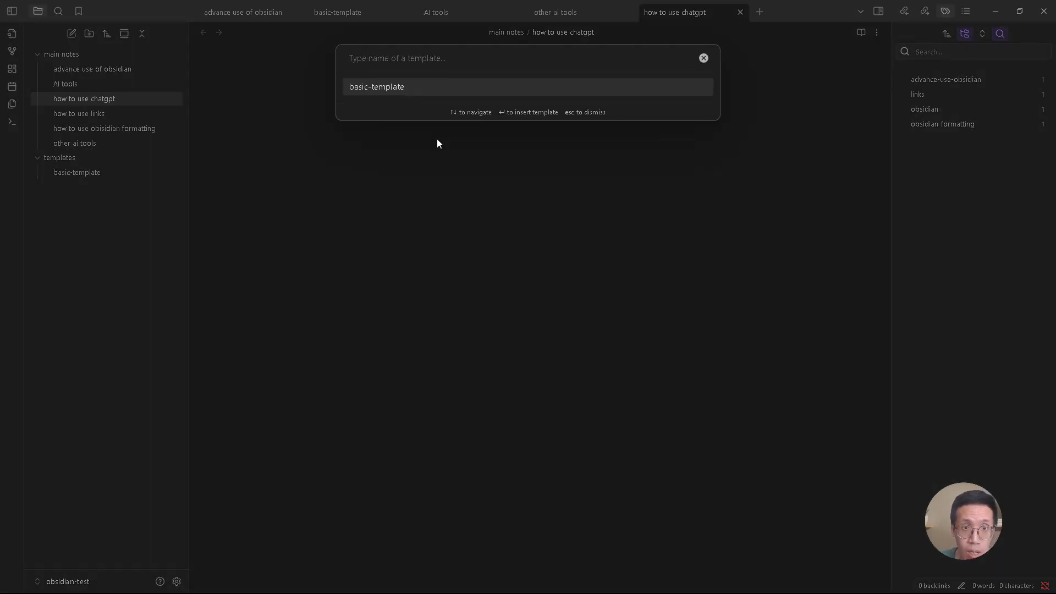
click(387, 93)
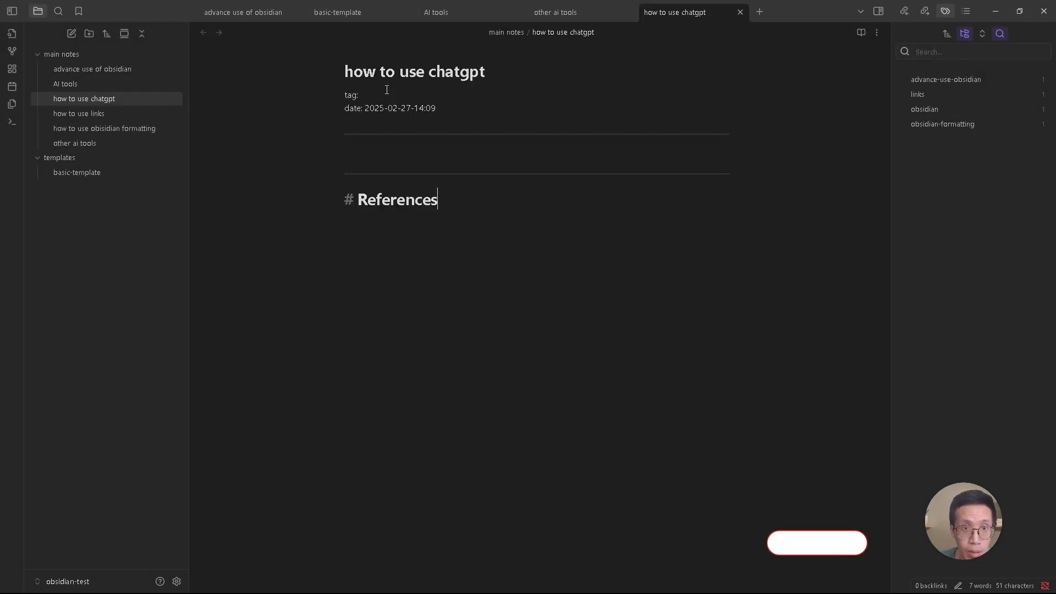
click(412, 157)
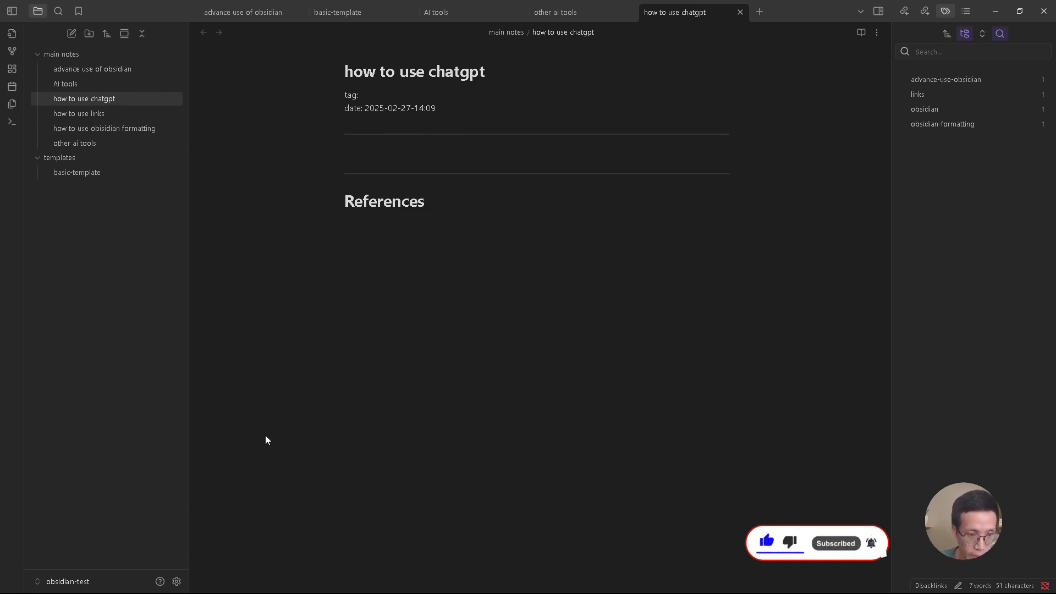
Turn on community plugins for the vault in the settings.
click(176, 581)
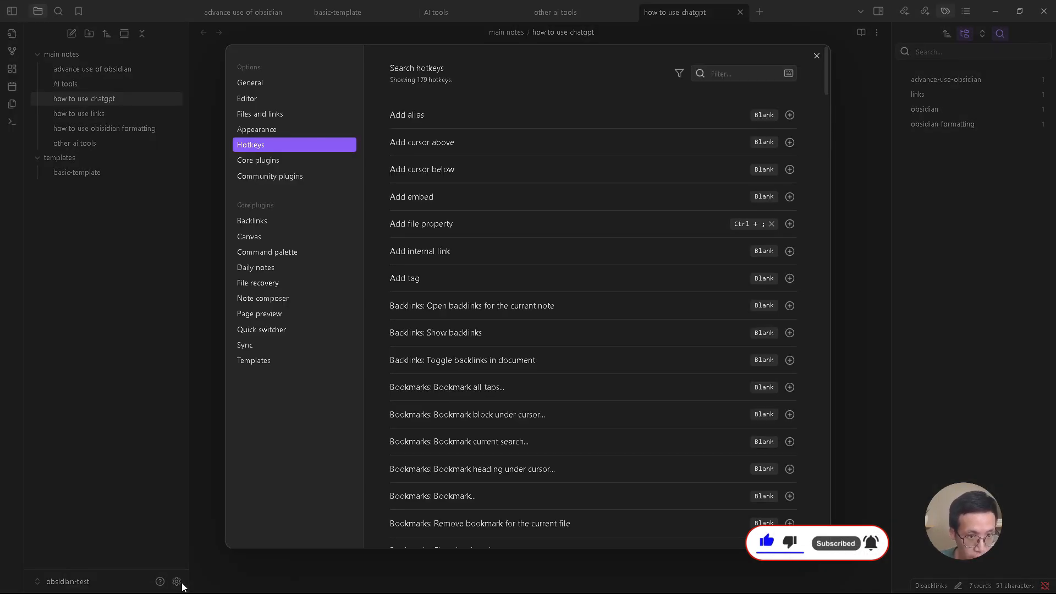
click(299, 176)
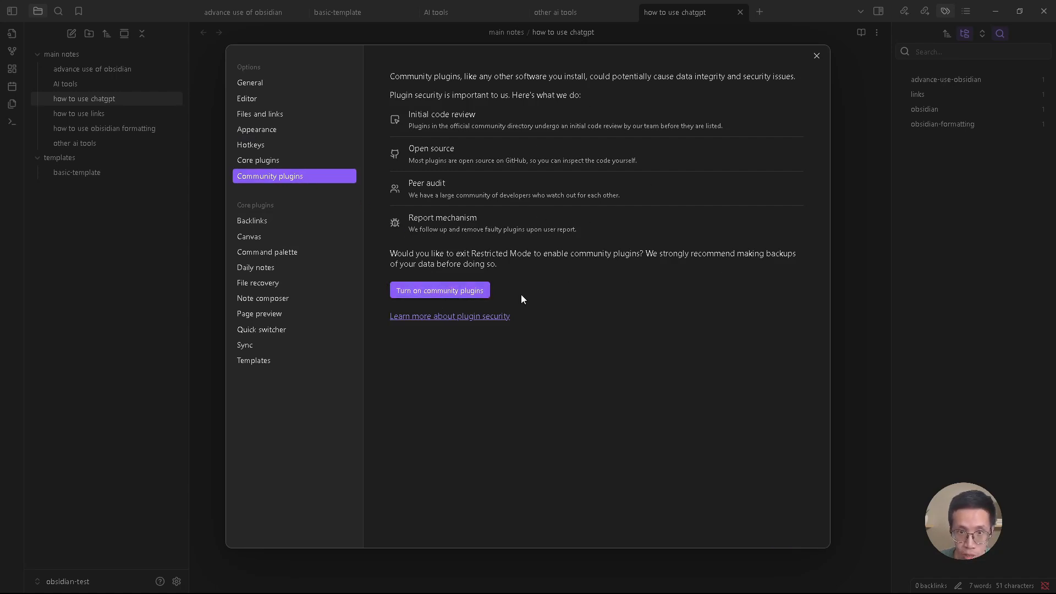
click(438, 291)
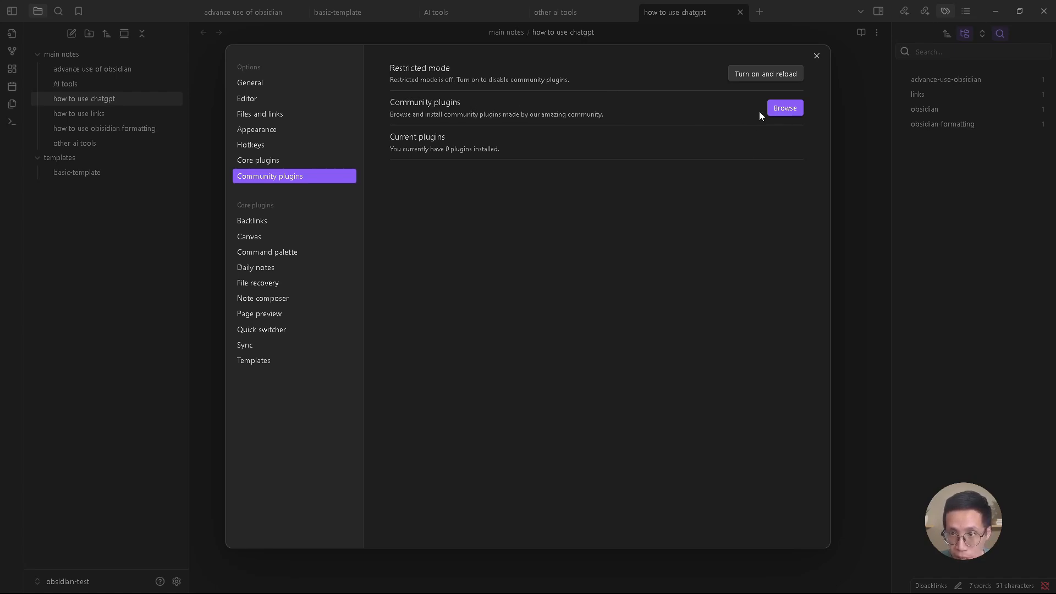
Search the community plugins for "recent", and install and enable the Recent Notes plugin.
click(783, 109)
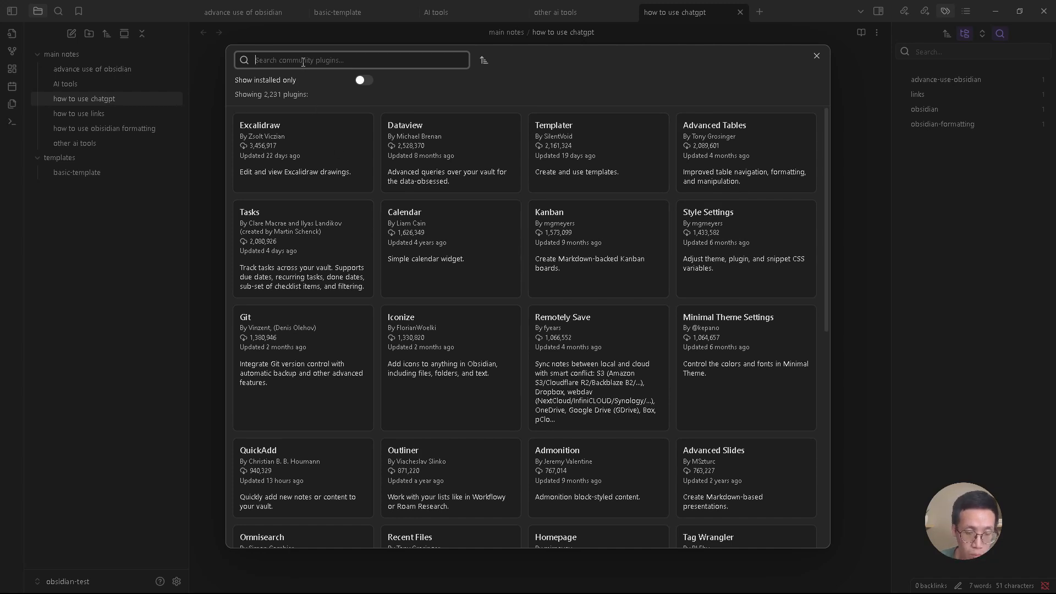
text(recent)
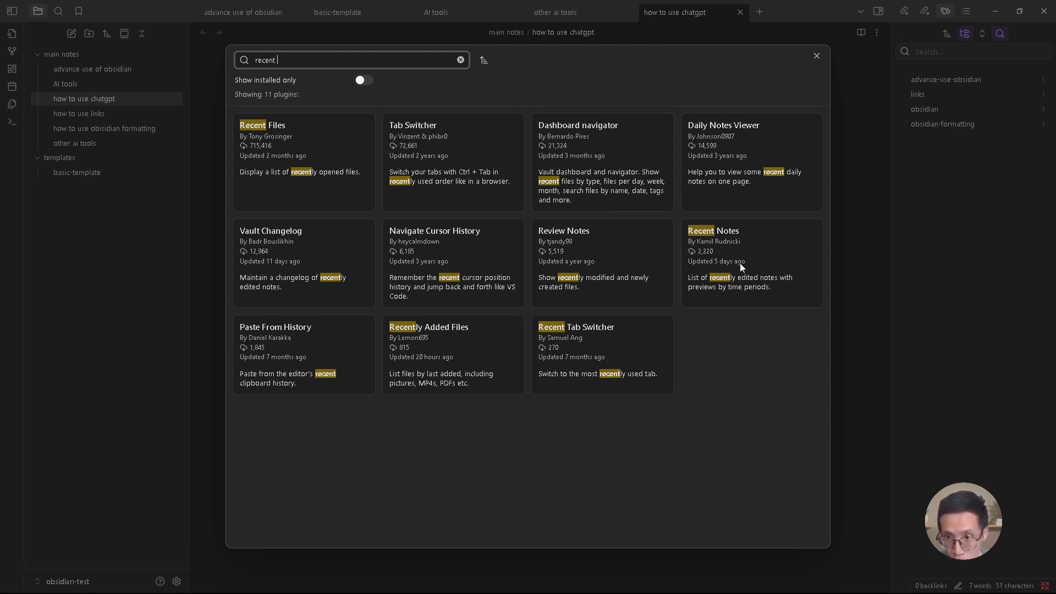
click(728, 232)
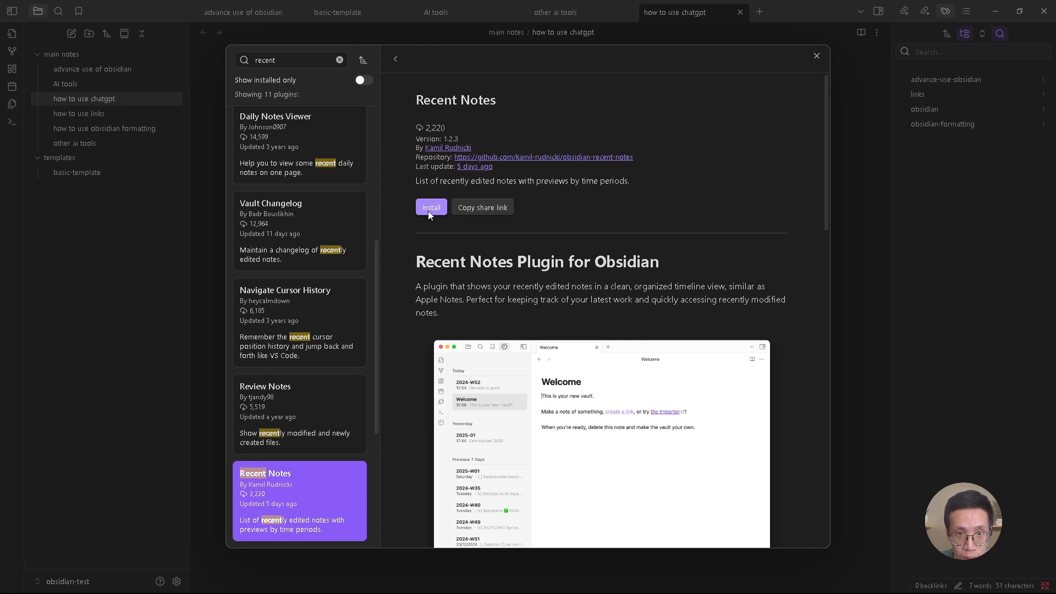
click(428, 211)
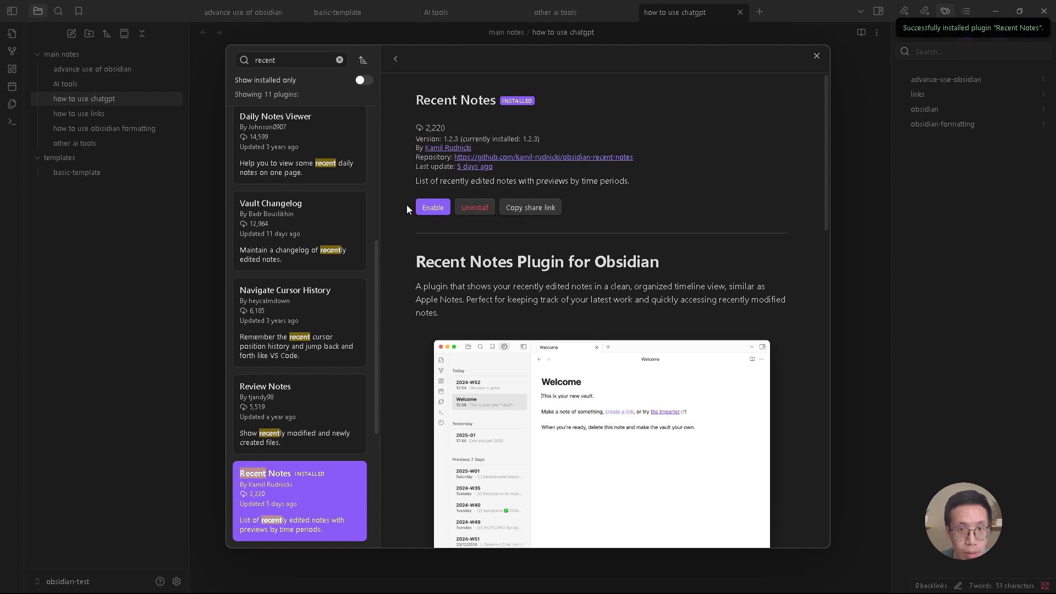
click(429, 212)
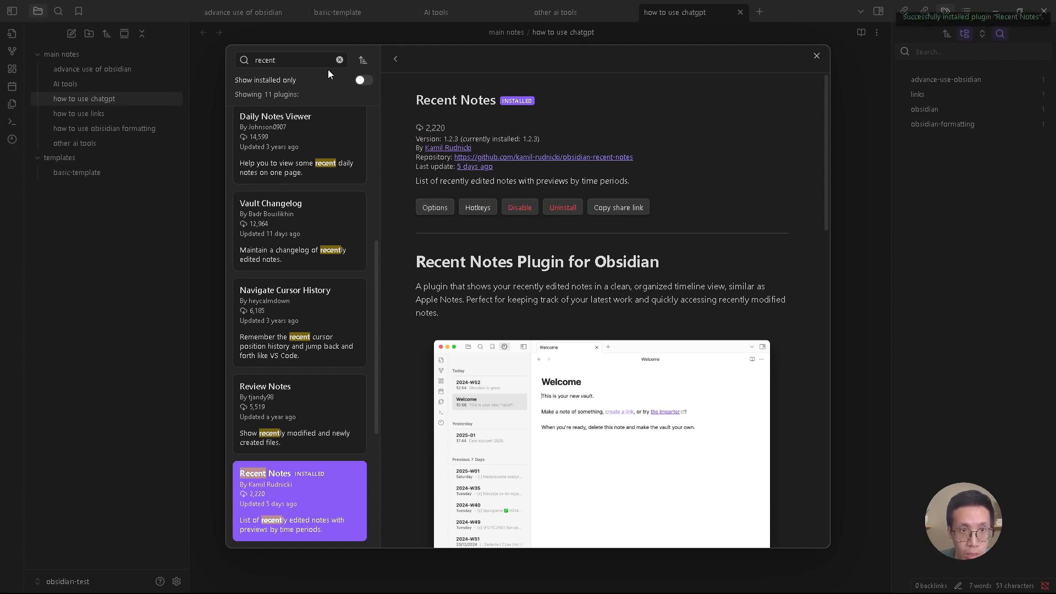
Search the community plugins for "omnis", install and enable Omnisearch, and return to the installed plugins list.
double_click(269, 60)
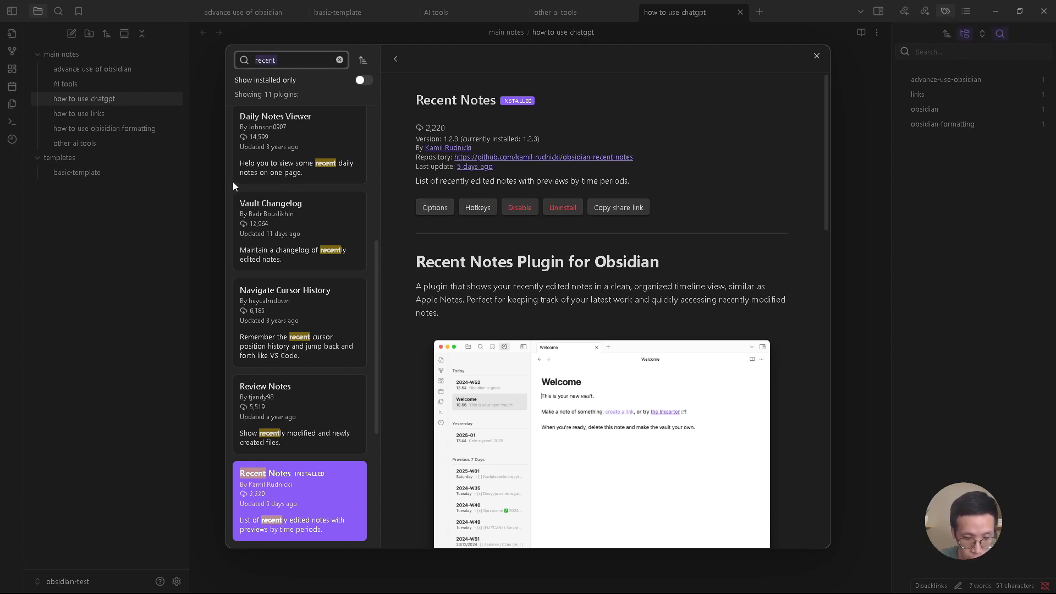
text(omnis)
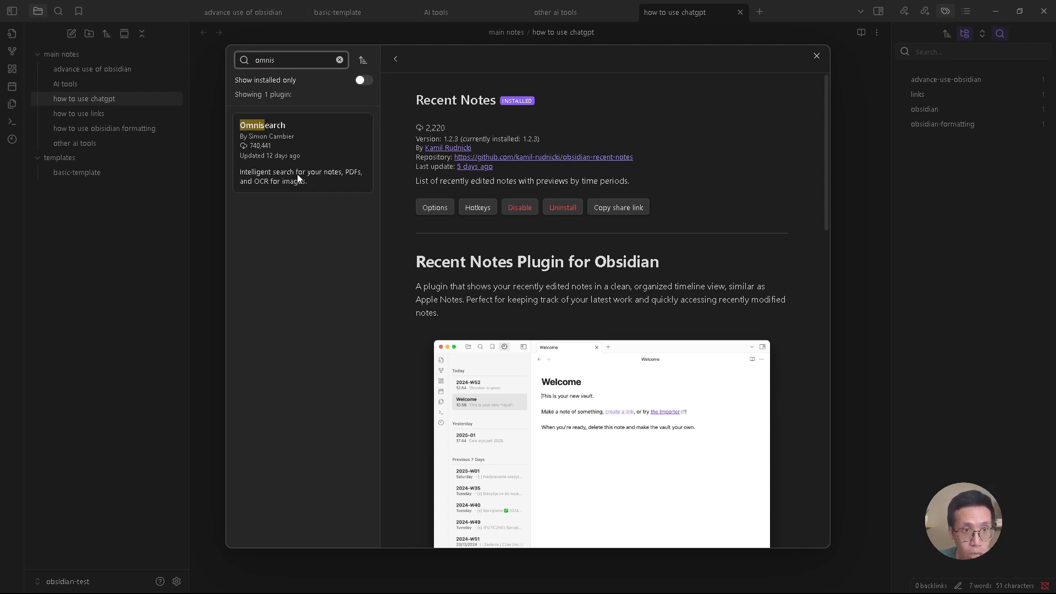
click(291, 139)
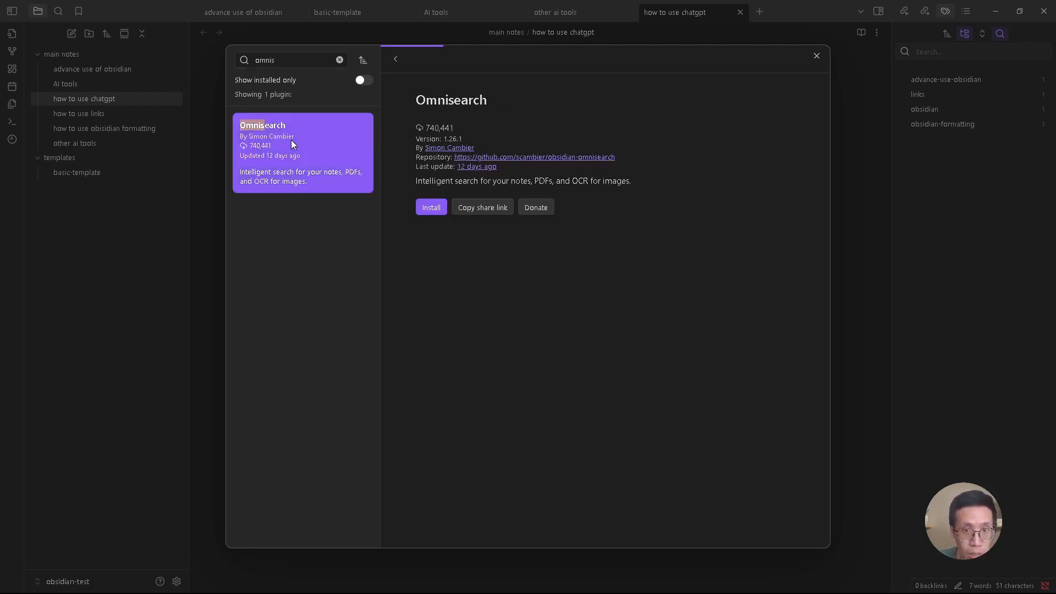
click(431, 209)
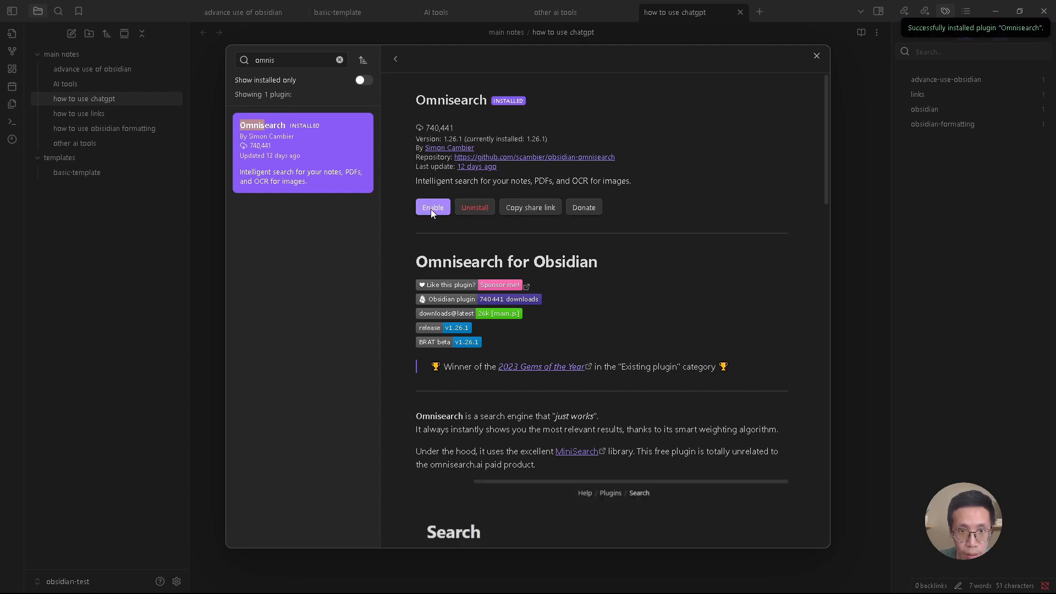
click(432, 207)
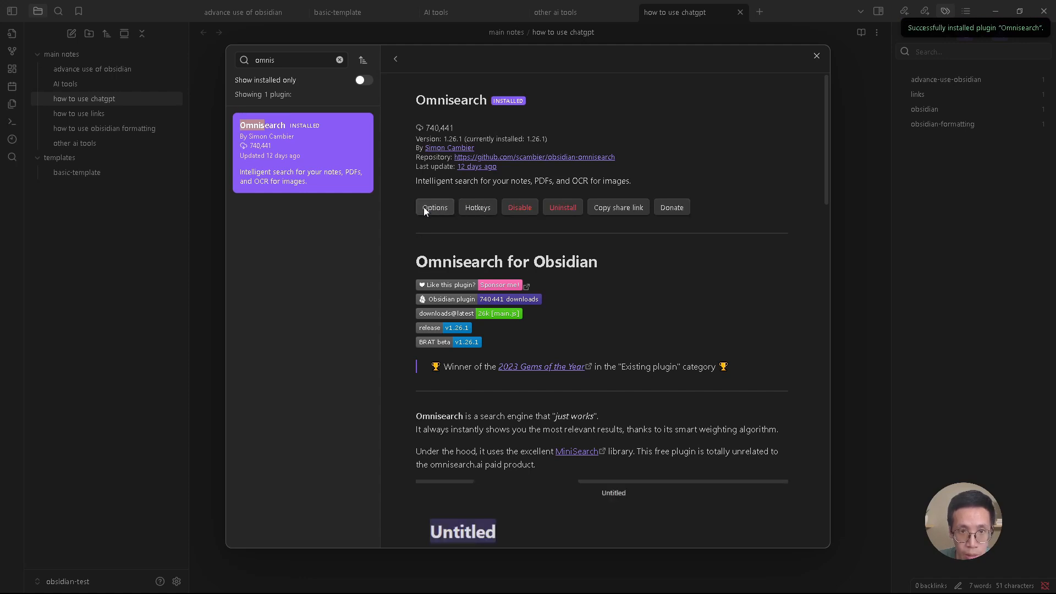
click(340, 59)
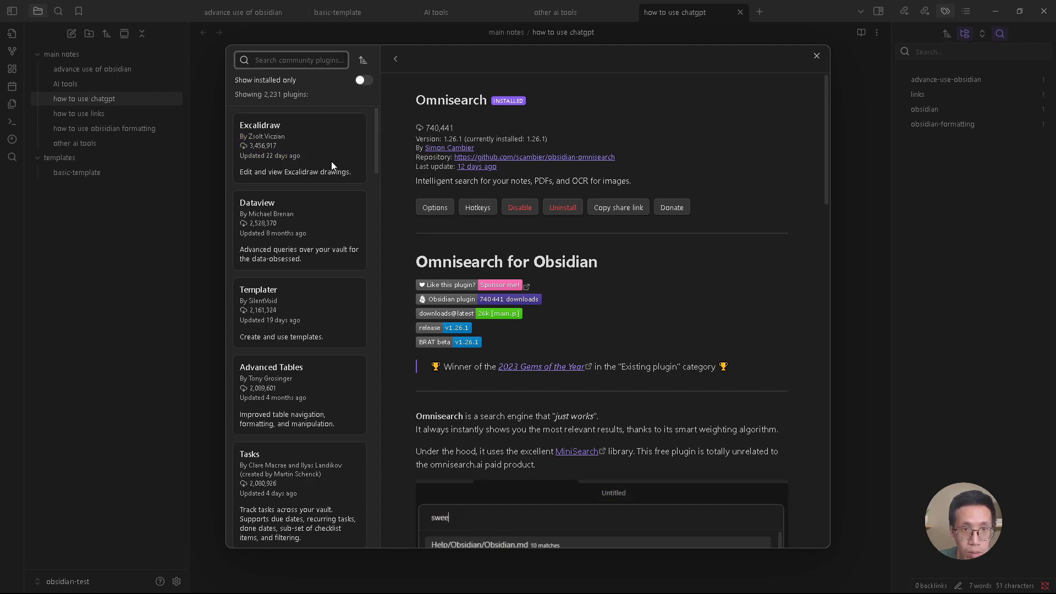
click(395, 59)
click(817, 55)
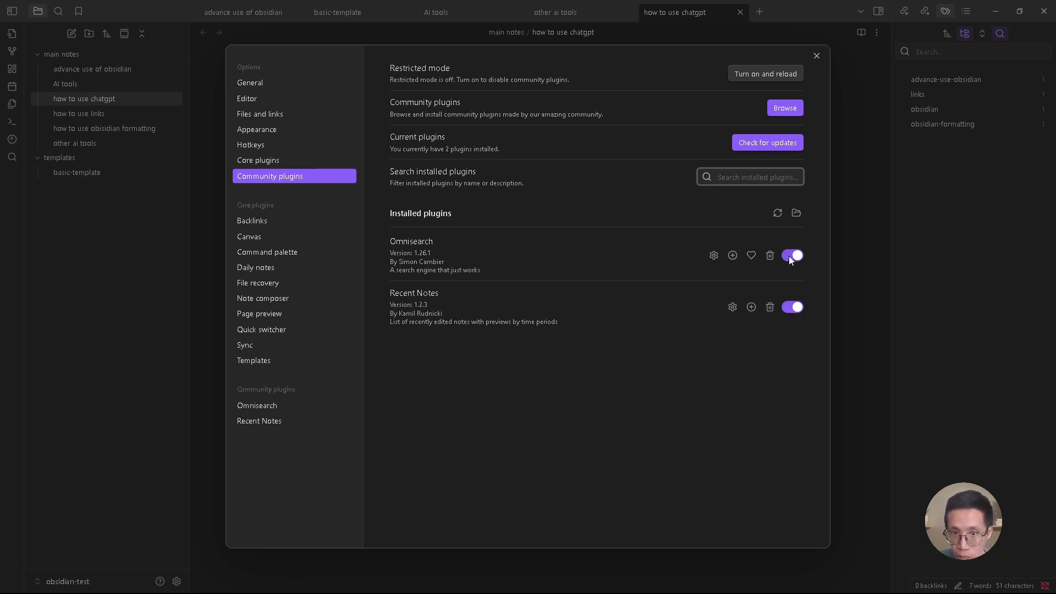
Disable the Recent Notes and Omnisearch plugins, and enable both again.
click(792, 306)
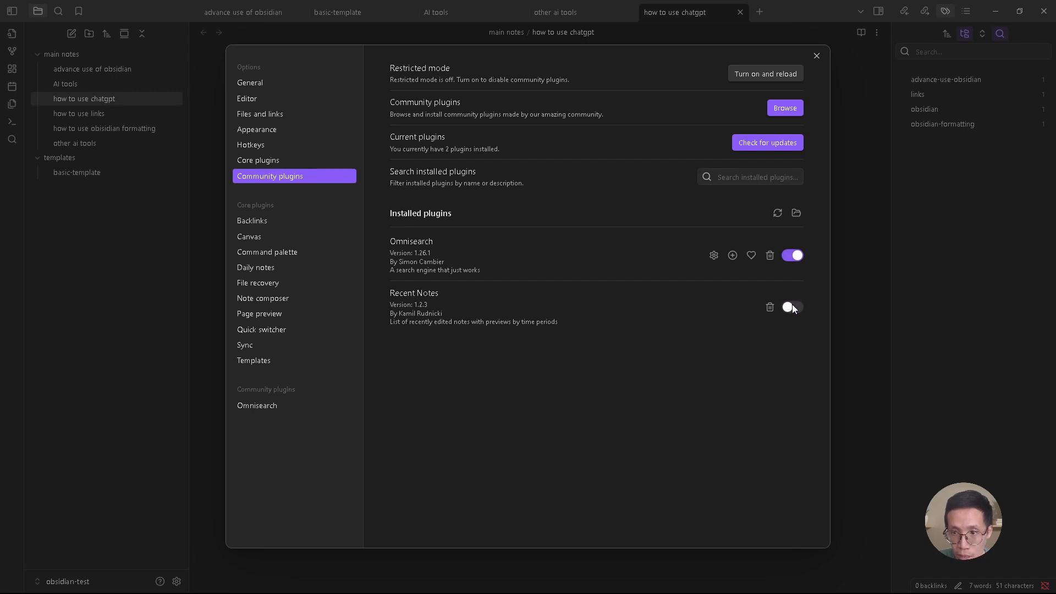
click(792, 255)
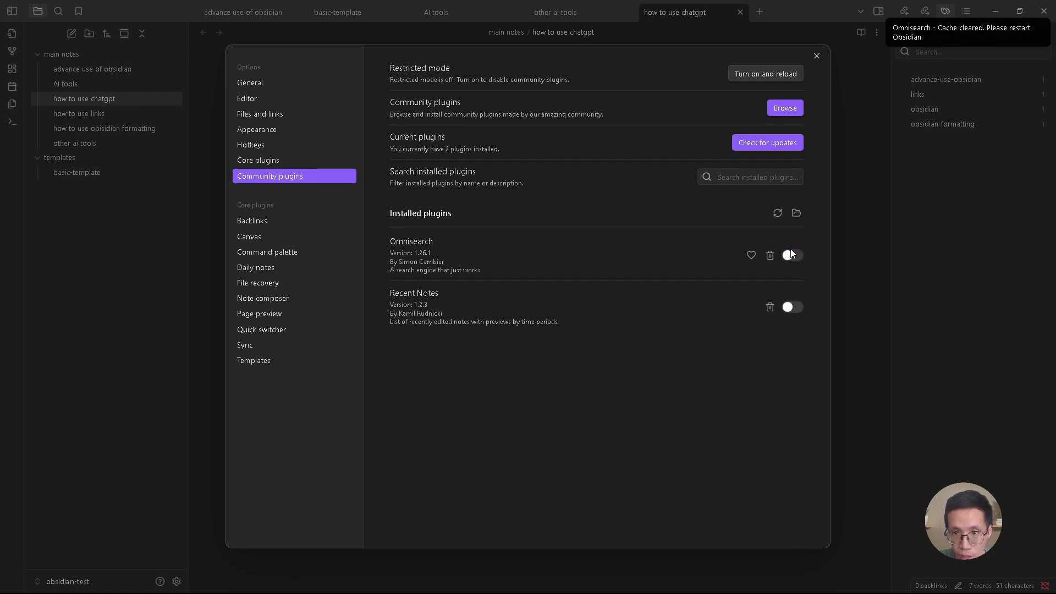
click(792, 255)
click(792, 306)
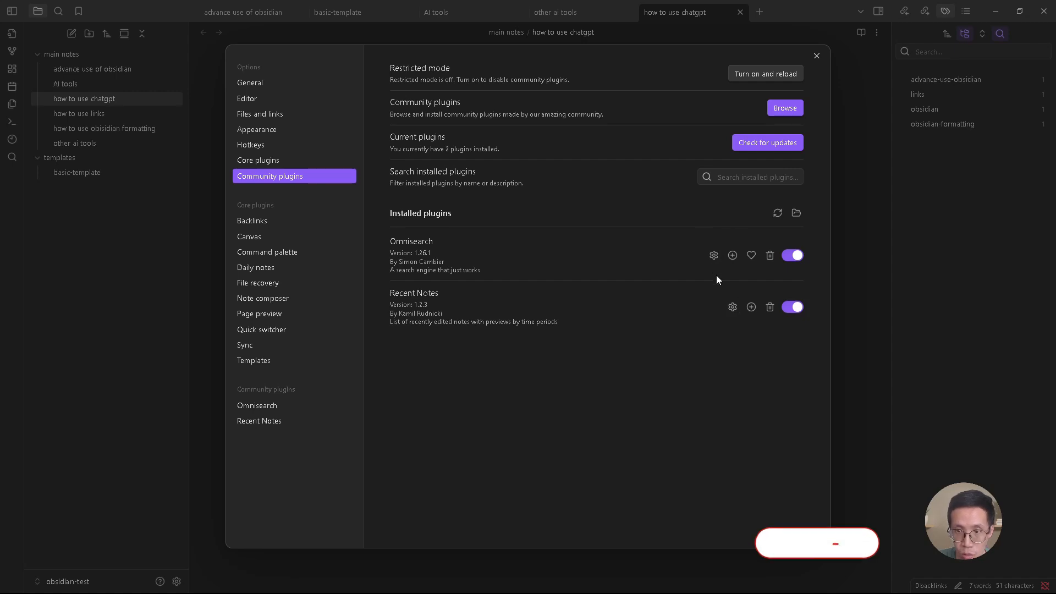
Review the options of the Recent Notes and Omnisearch plugins and return to the "how to use chatgpt" note.
click(729, 306)
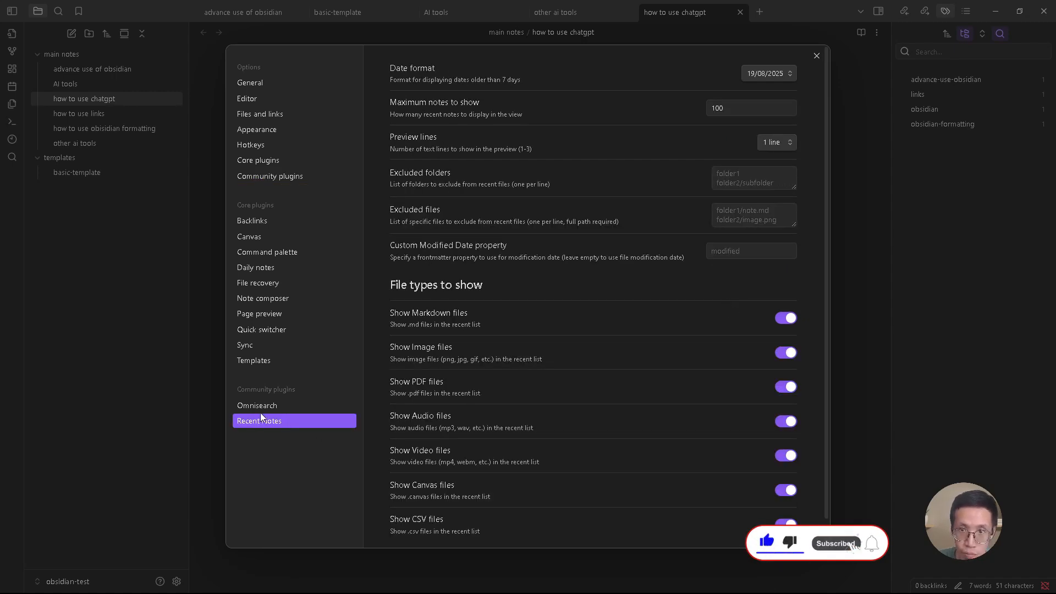
click(275, 405)
click(816, 56)
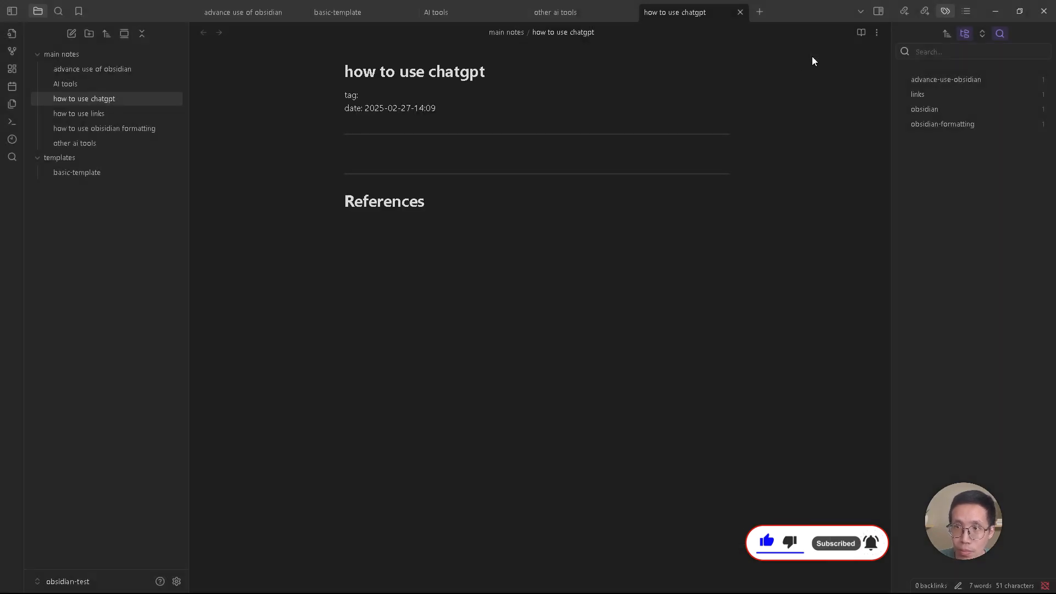
click(509, 370)
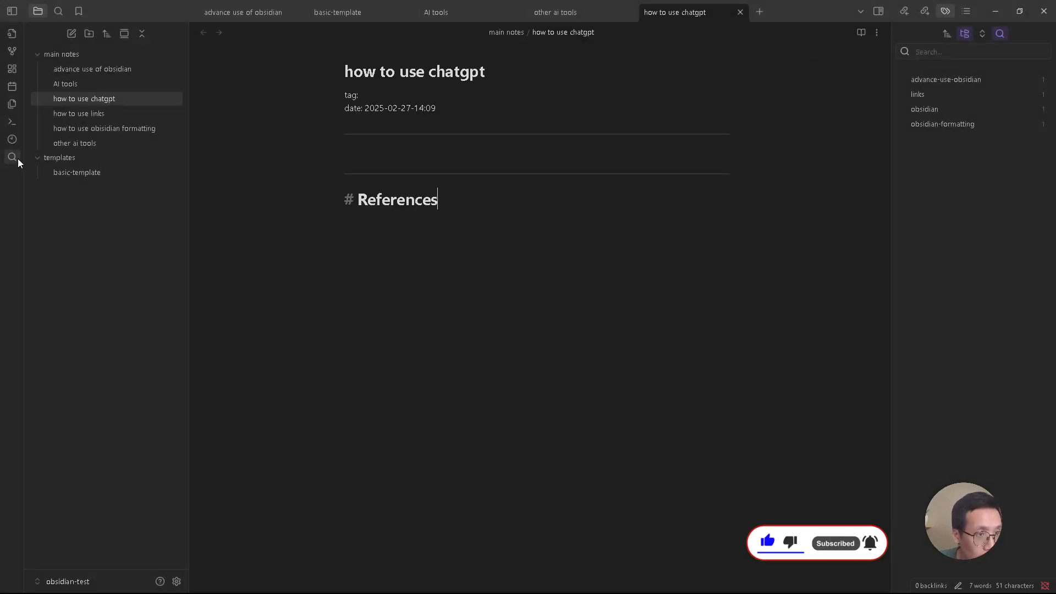
Show the recent notes list and browse several notes from it, ending on "how to use chatgpt".
click(12, 140)
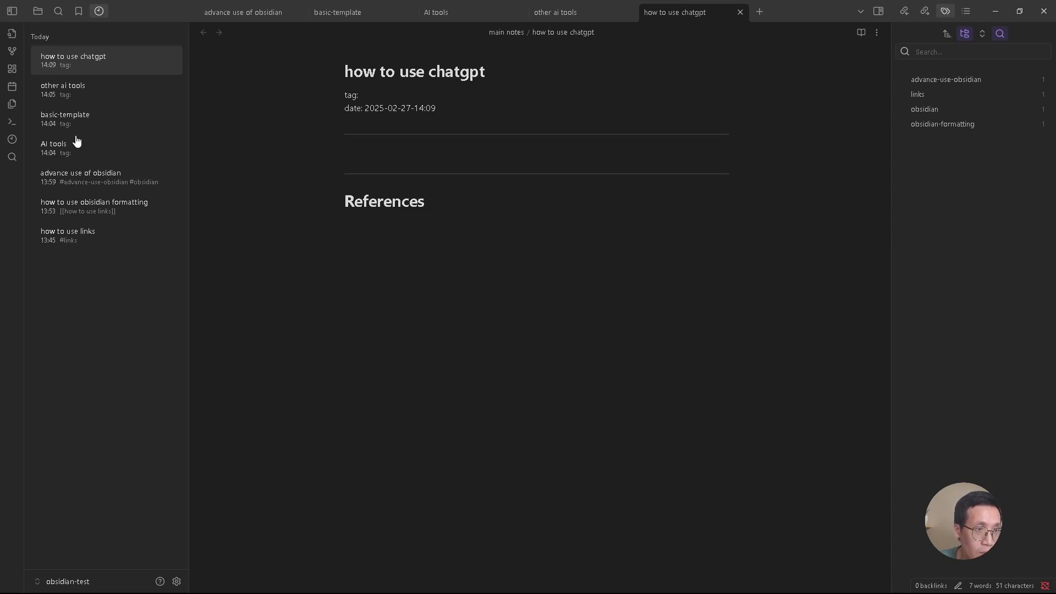
click(65, 101)
click(62, 71)
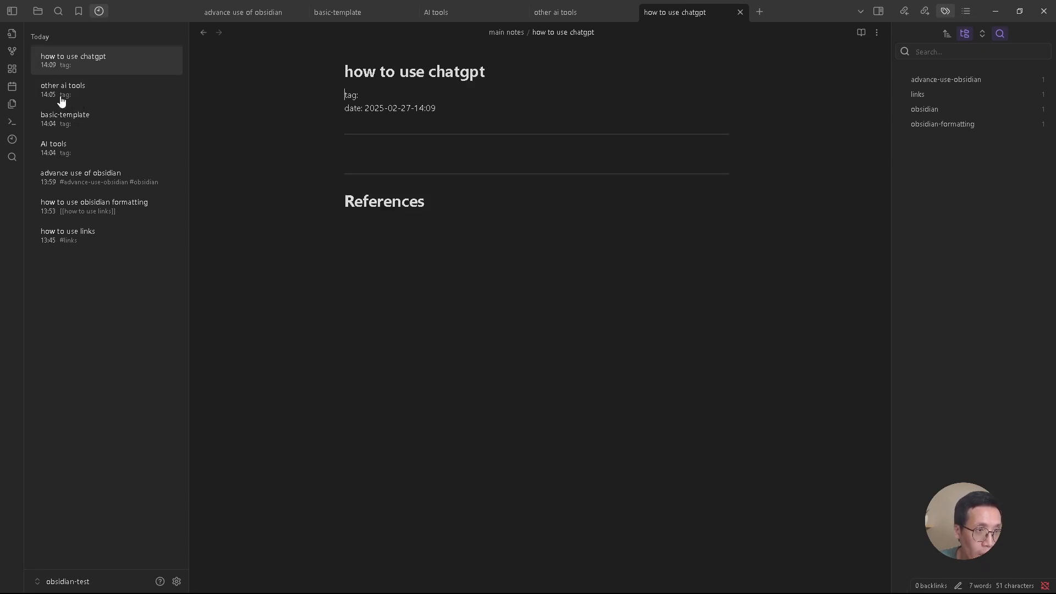
click(61, 119)
click(61, 171)
click(64, 218)
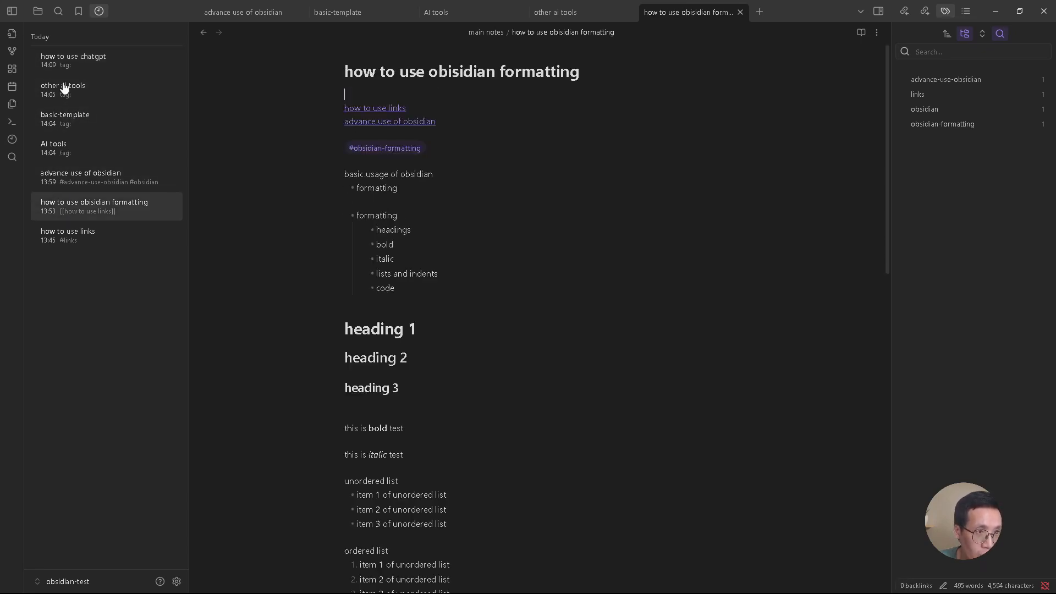
click(77, 64)
click(64, 153)
click(73, 70)
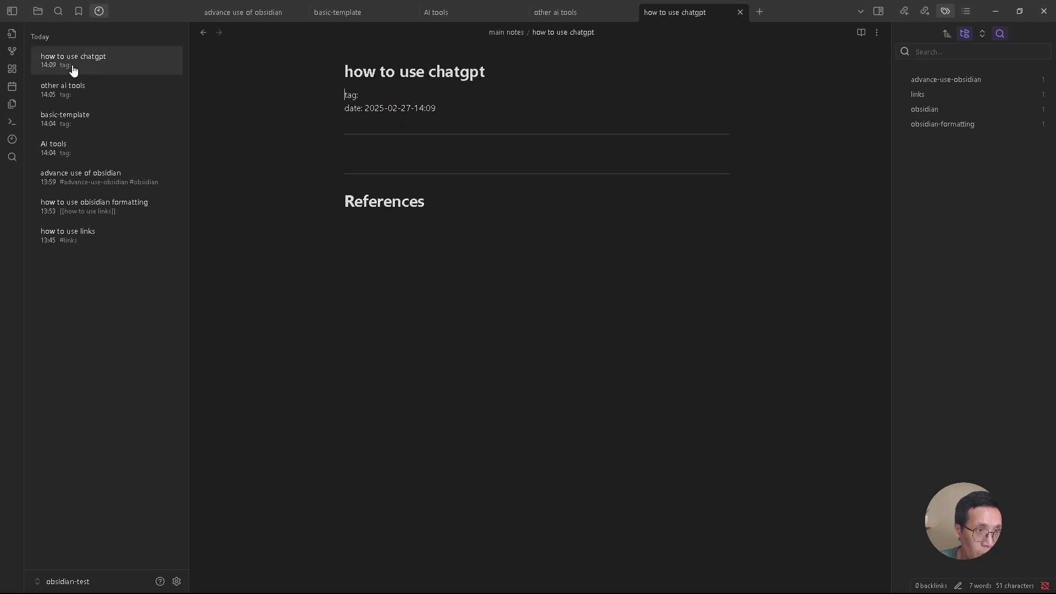
click(72, 238)
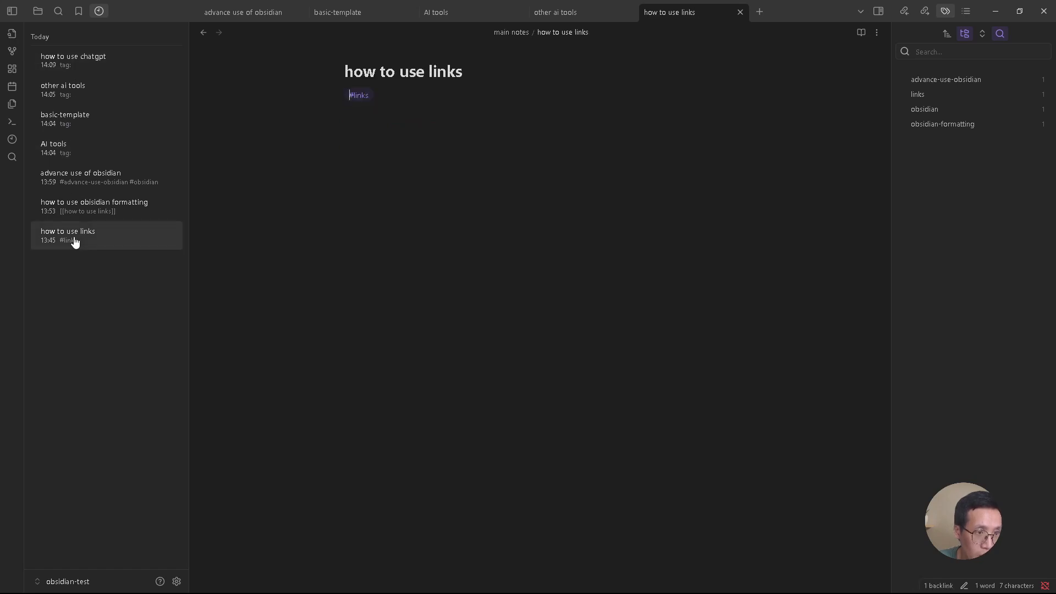
click(77, 169)
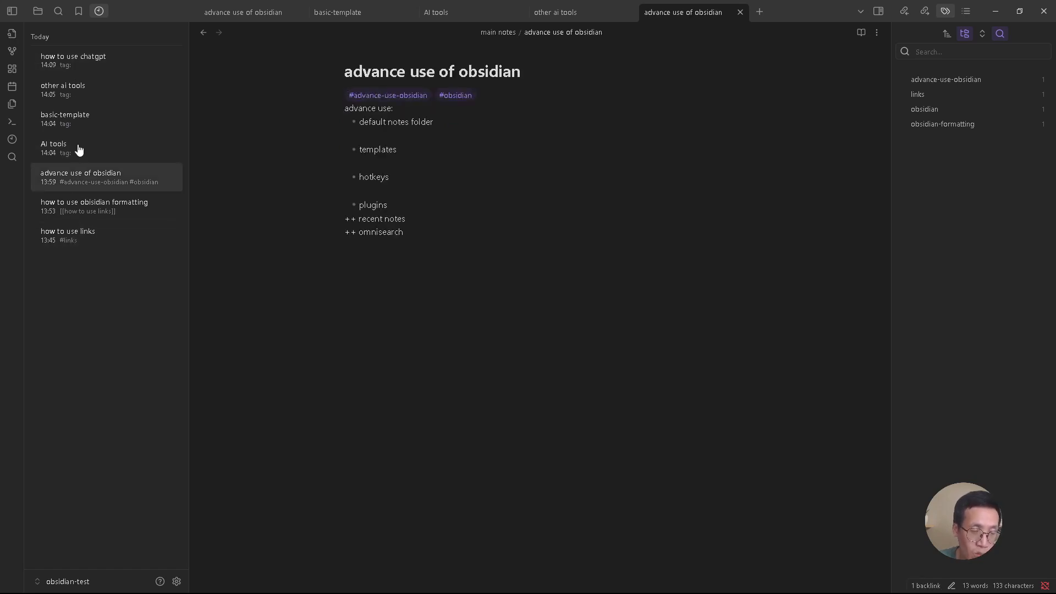
click(85, 62)
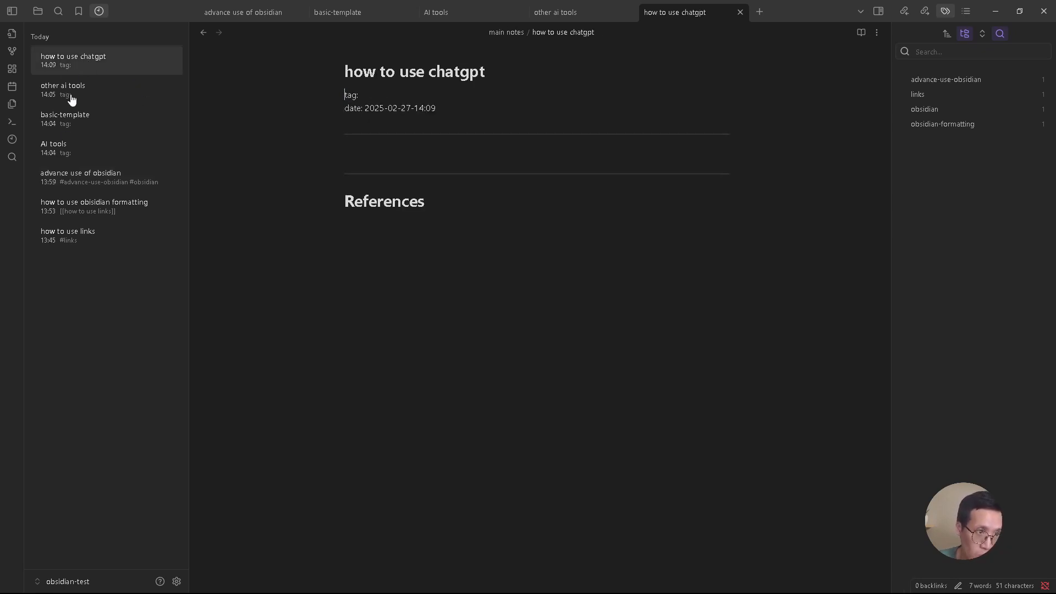
Search the vault for "ai" with Omnisearch and open the "AI tools" note.
click(10, 157)
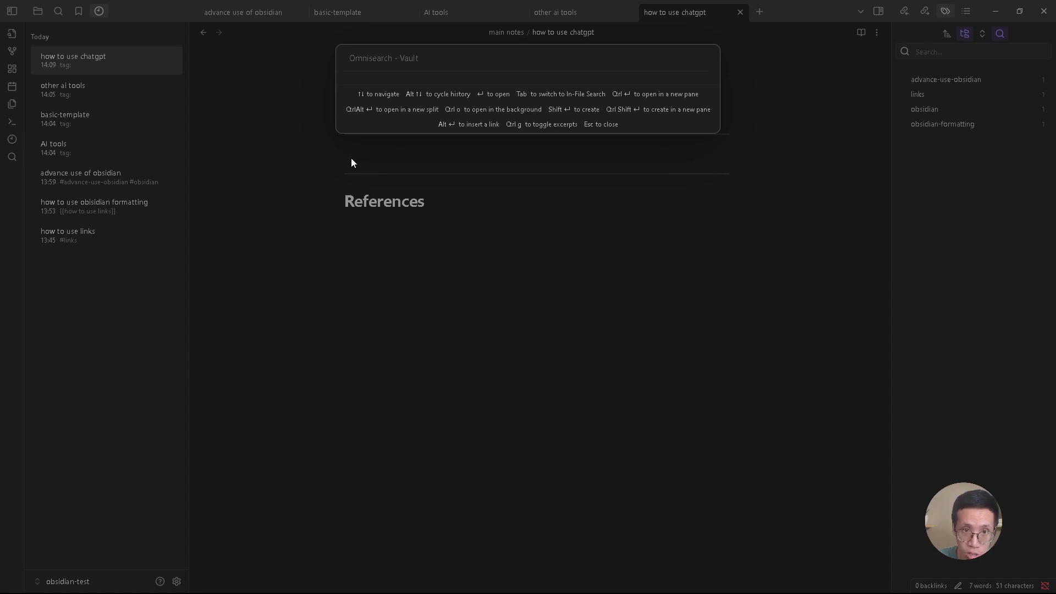
text(ai)
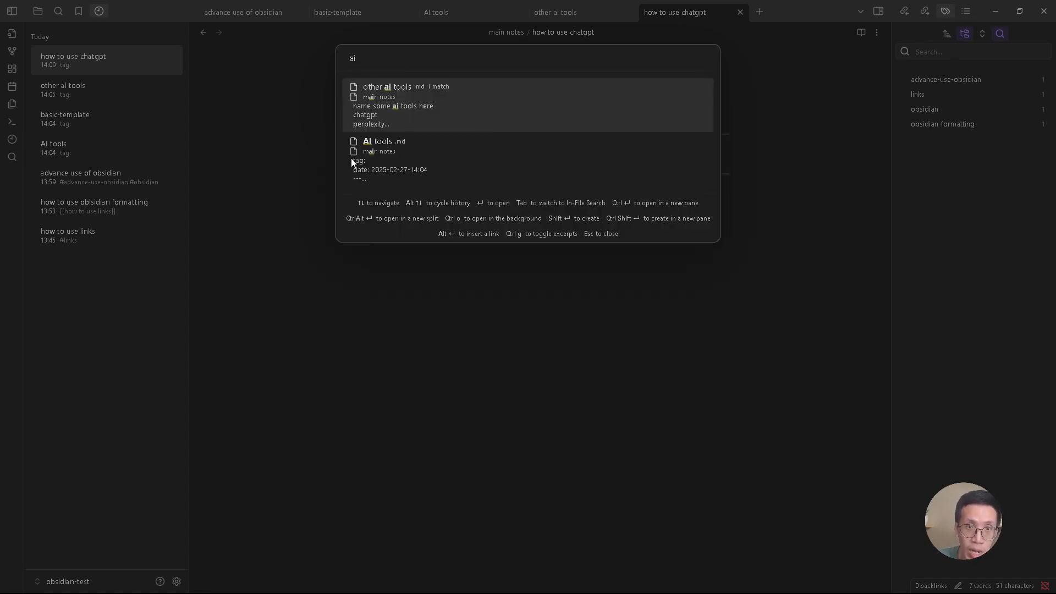
click(423, 154)
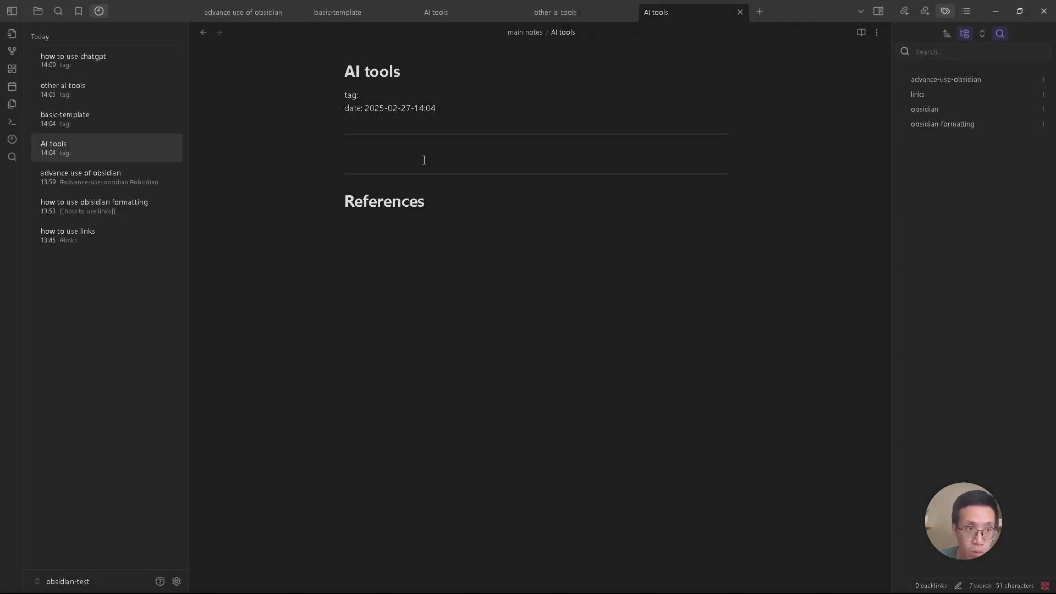